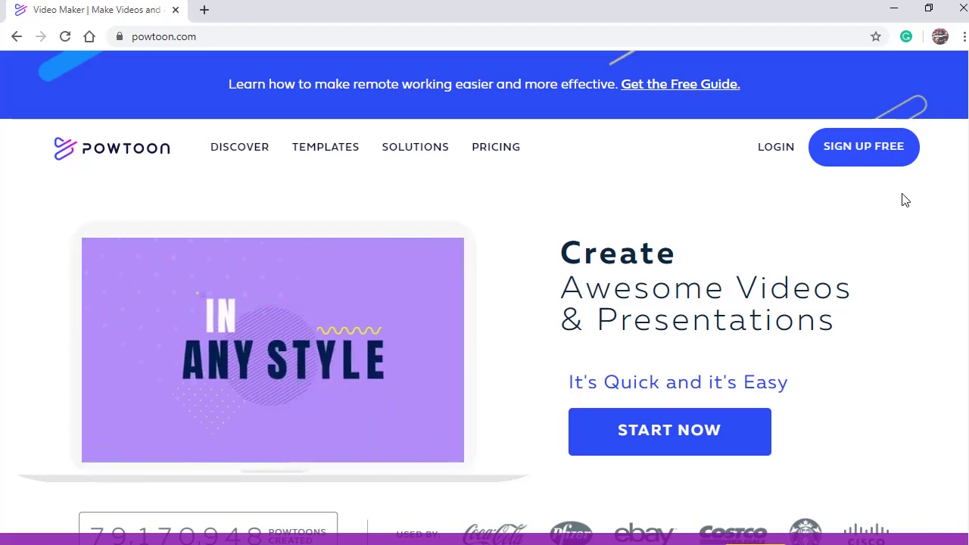
Log in to Powtoon with Continue with Google, choosing your Google account
left_click(774, 149)
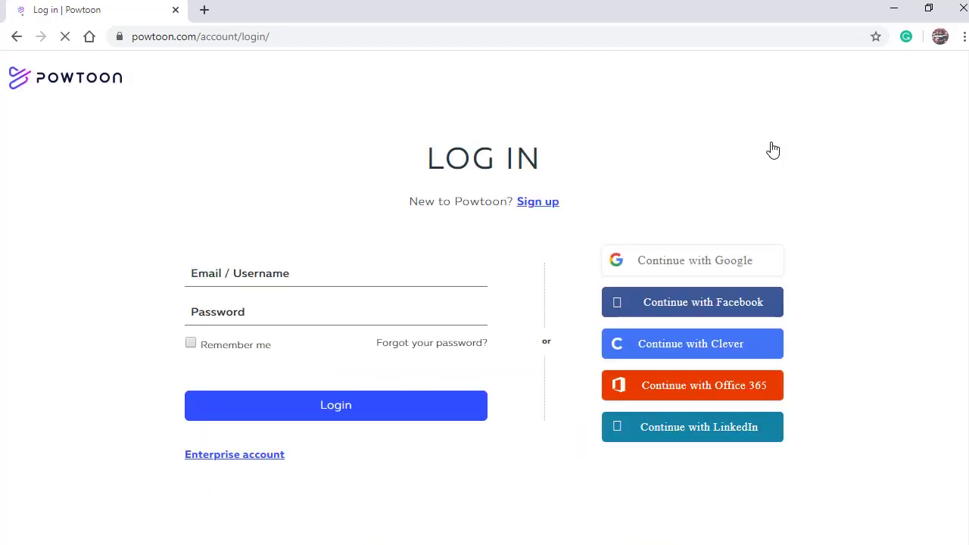
left_click(681, 266)
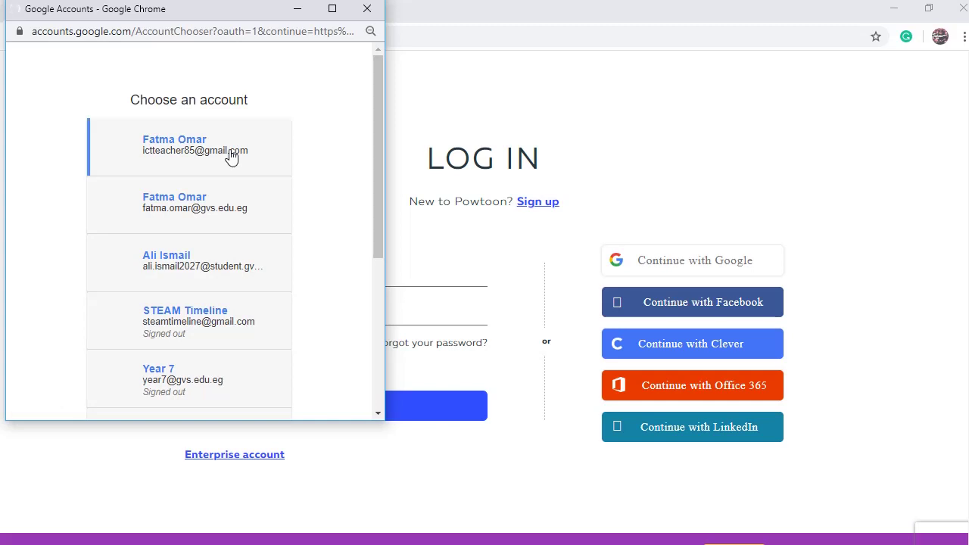
left_click(231, 155)
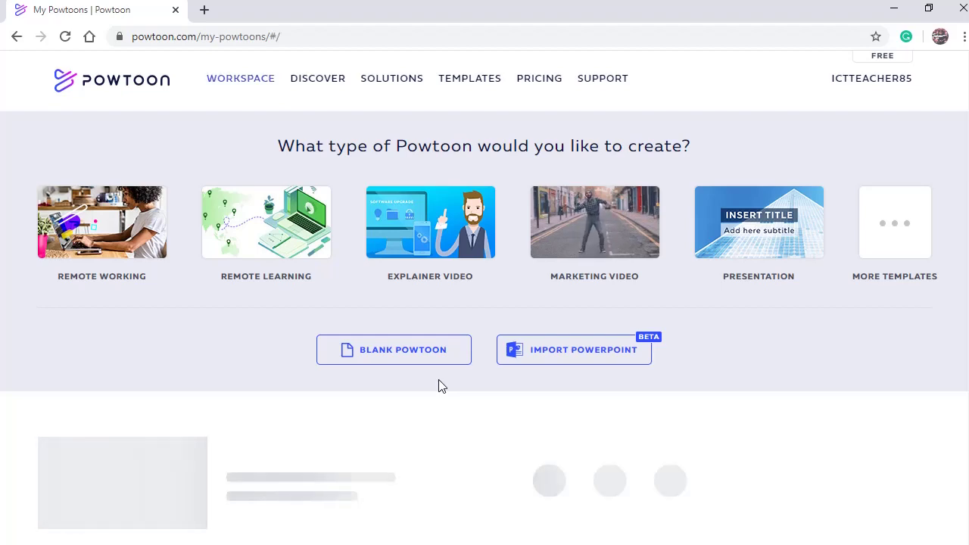
Browse the Education, Personal, Work and Tips & Lists template categories
mouse_move(396, 100)
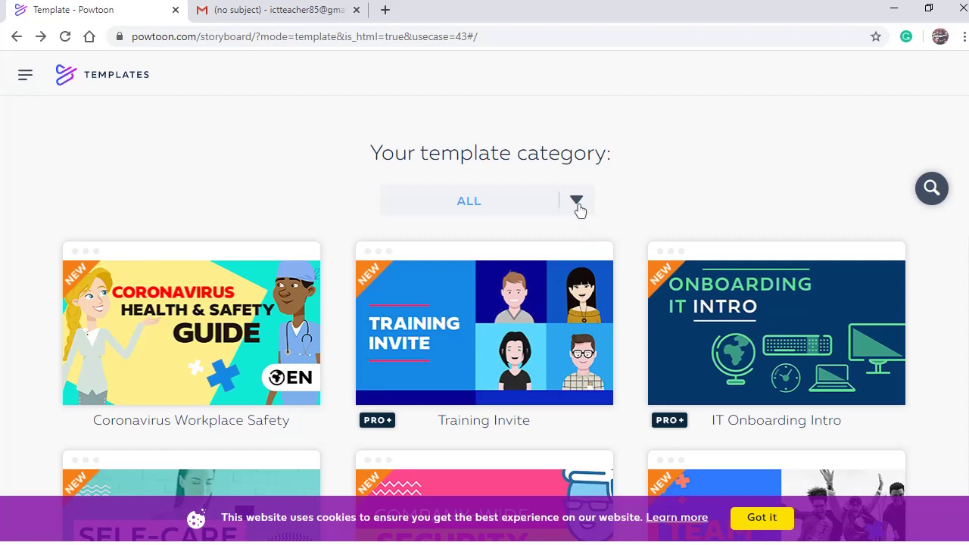
left_click(577, 204)
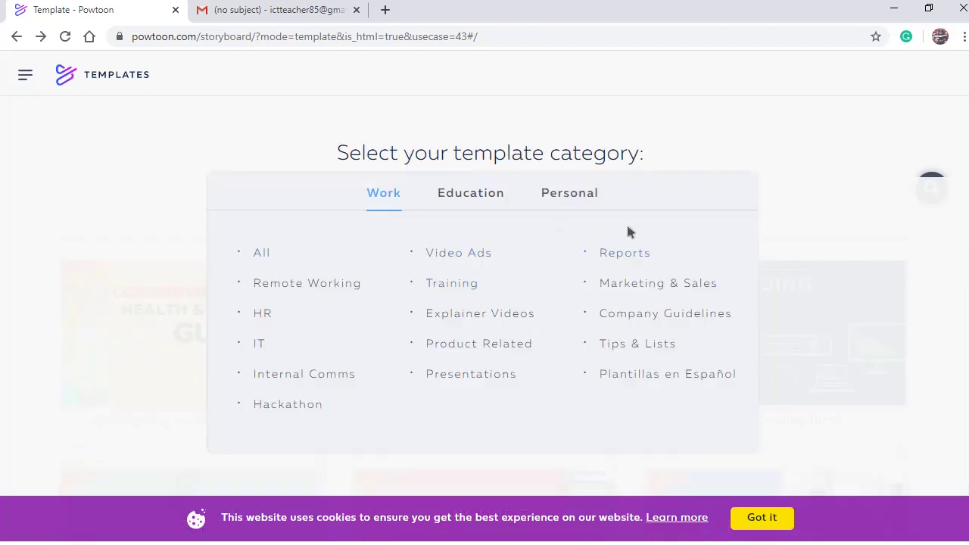
left_click(466, 192)
left_click(579, 198)
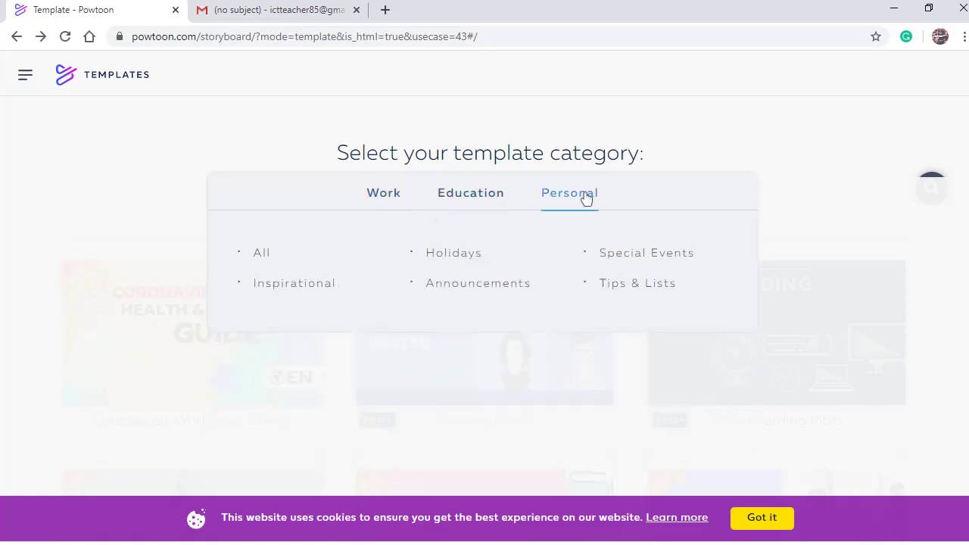
left_click(387, 209)
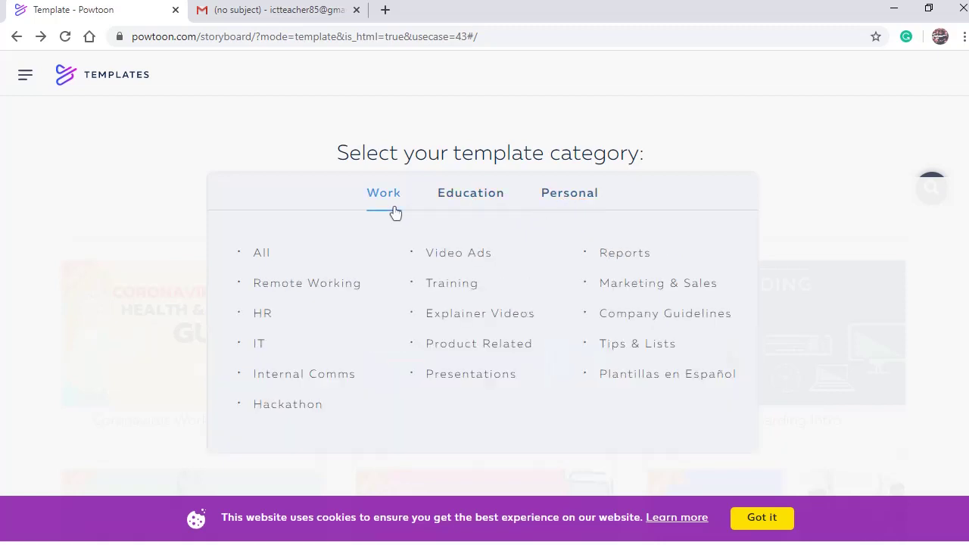
left_click(681, 363)
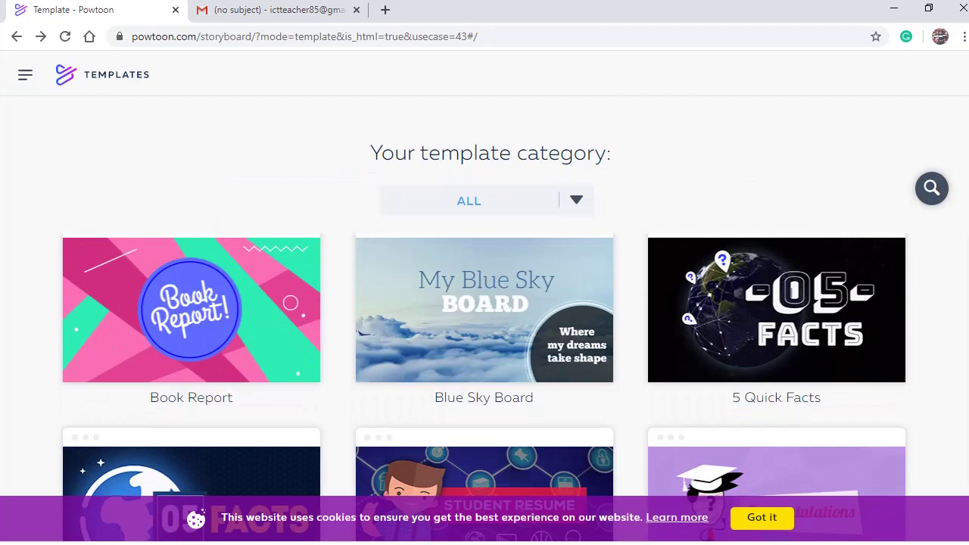
Scroll down the template gallery to the Mission Impossible template, after checking the tutorial video
scroll(680, 364, "down", 5)
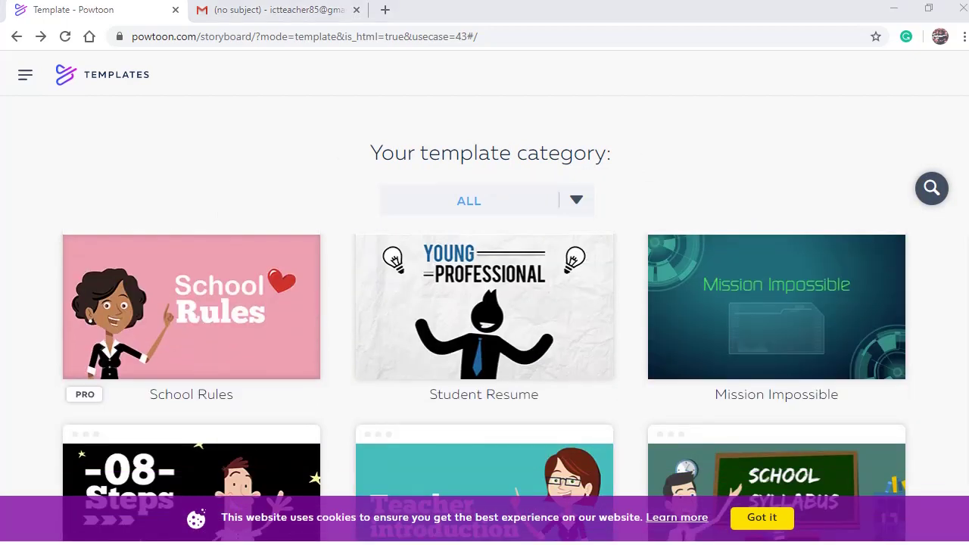
key("super+Tab")
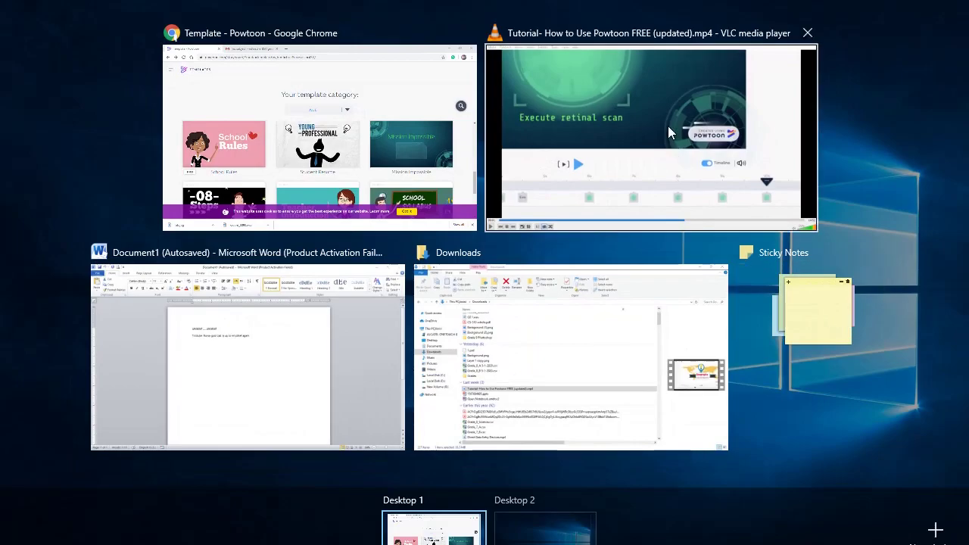
left_click(688, 163)
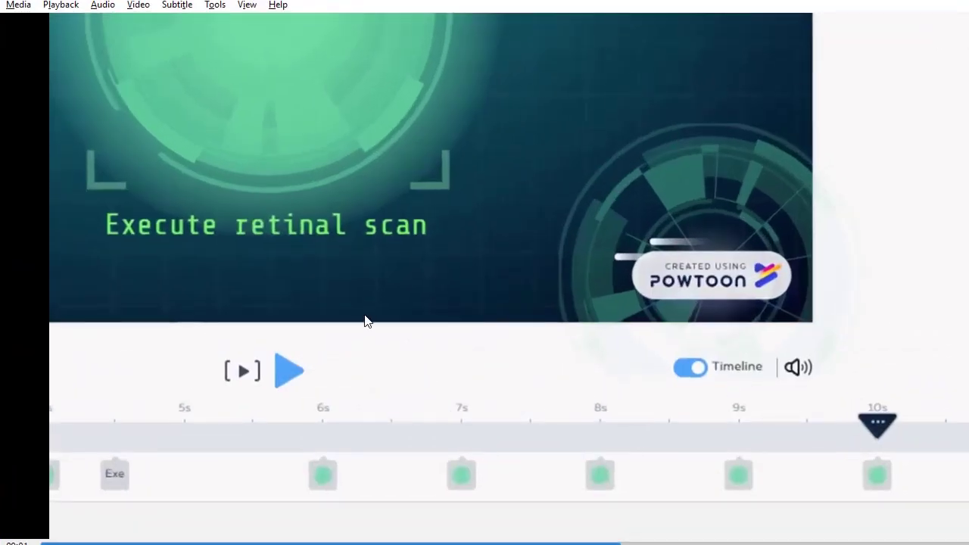
key("alt+Tab")
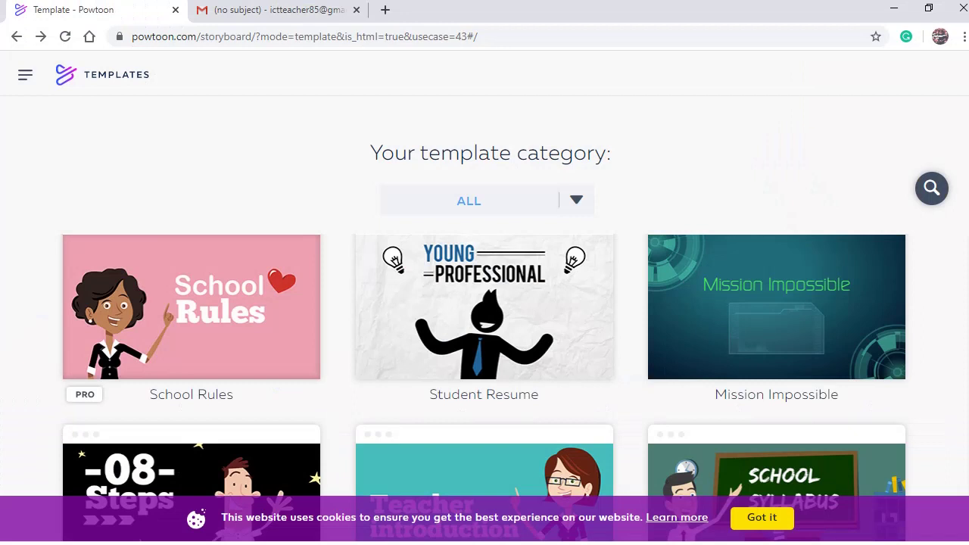
mouse_move(798, 320)
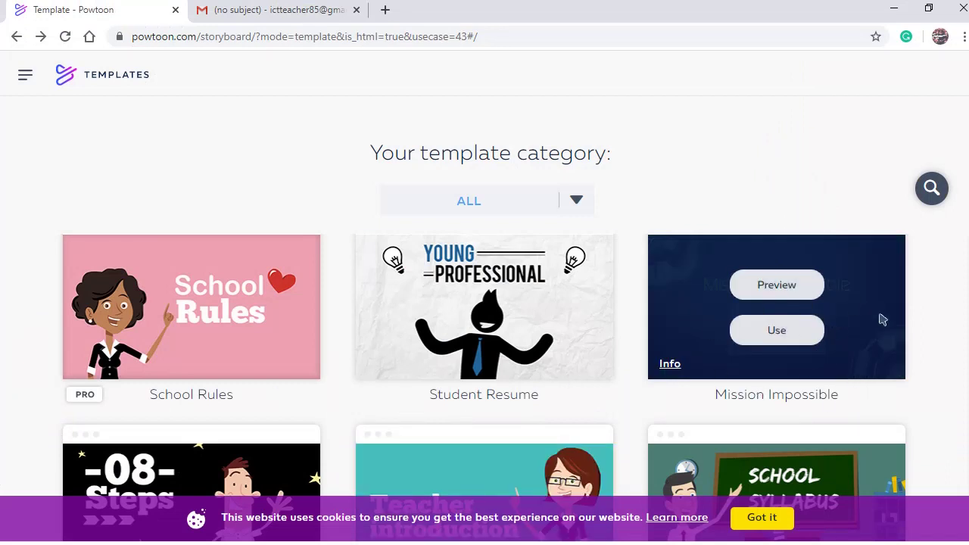
Preview the Mission Impossible template and start a new Powtoon from it
left_click(777, 287)
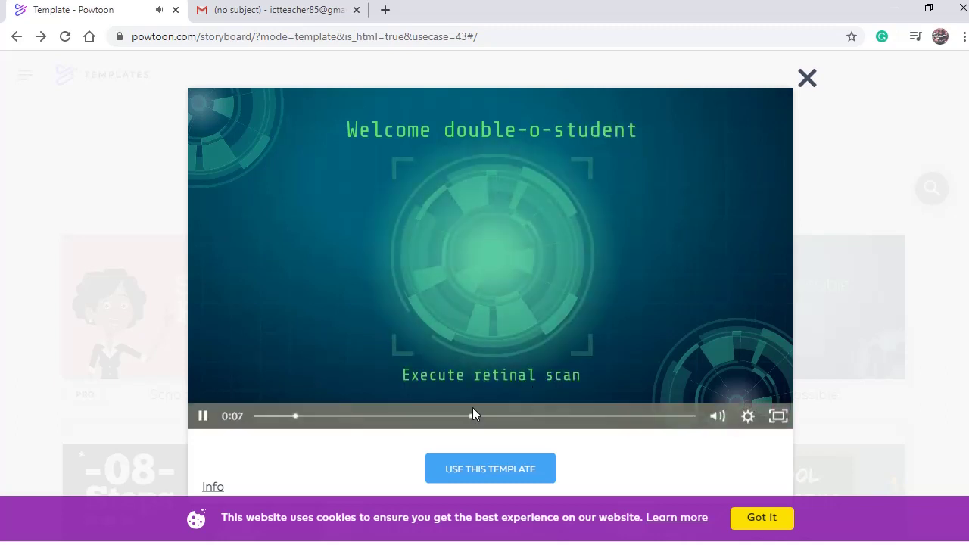
left_click(481, 472)
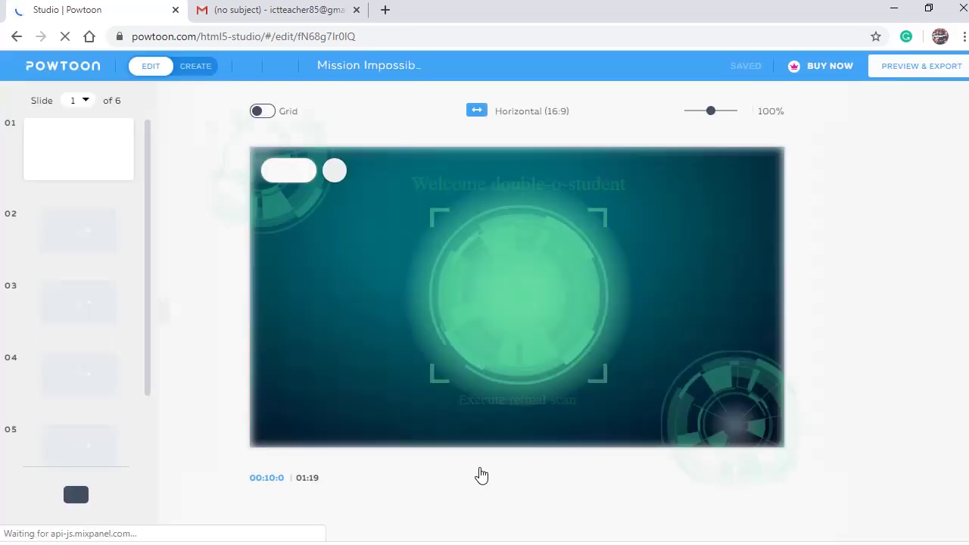
Toggle the studio between Create and Edit modes, ending in Create mode
left_click(210, 68)
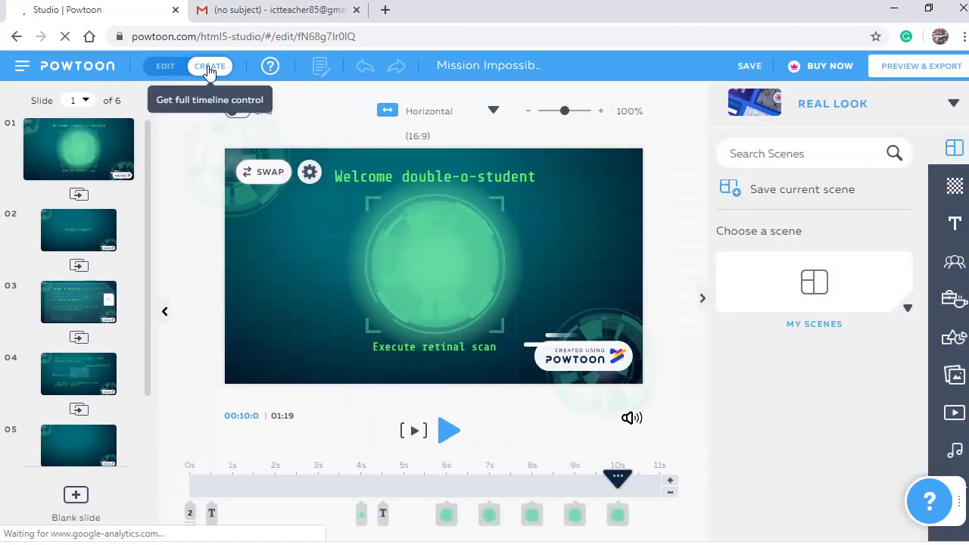
left_click(159, 67)
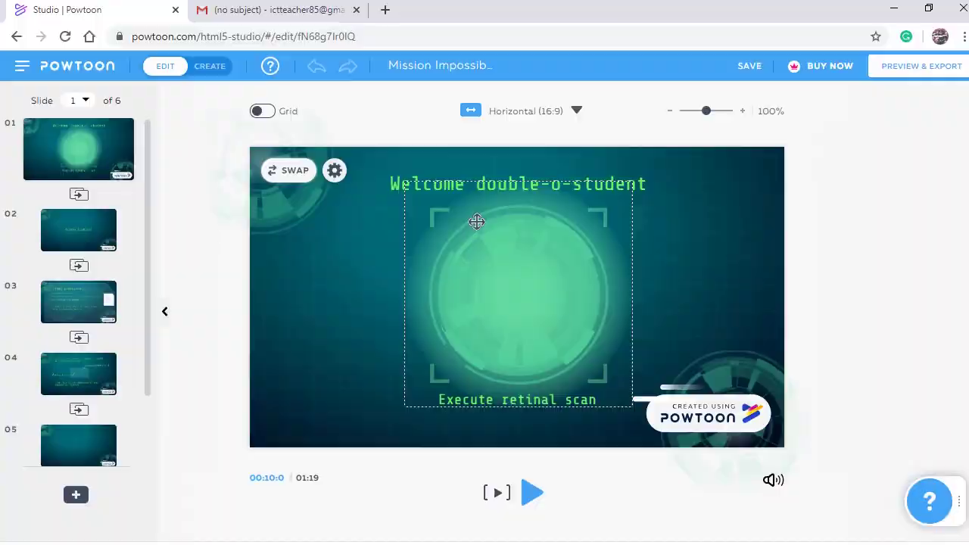
left_click(532, 492)
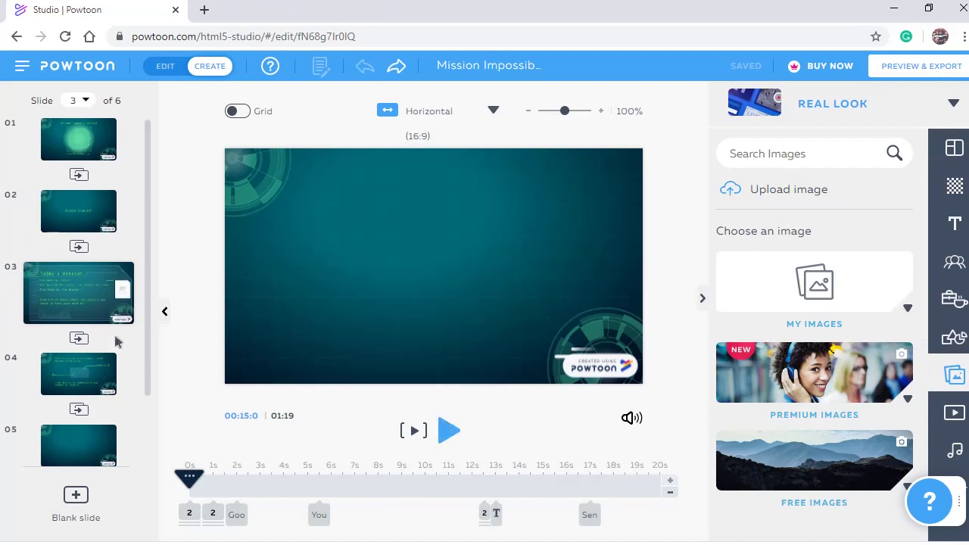
Replace slide 3's 'Today's Mission' heading with 'Urgent..Urgent', capitalising both words
mouse_move(63, 297)
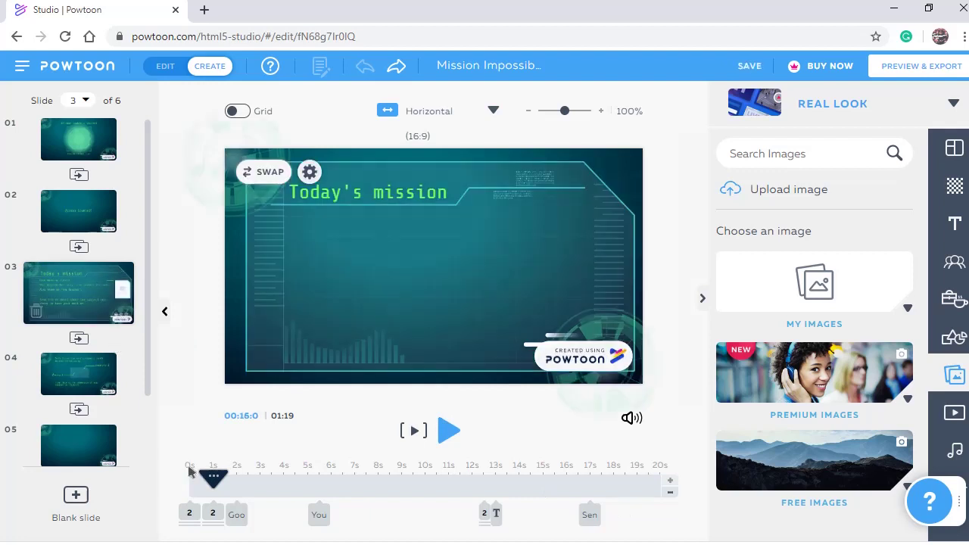
left_click_drag(189, 477, 215, 472)
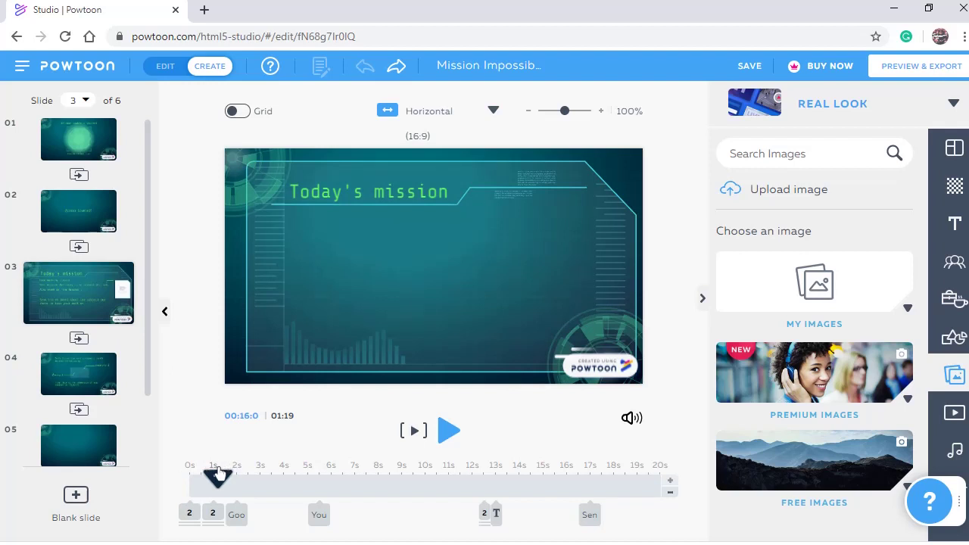
left_click(376, 194)
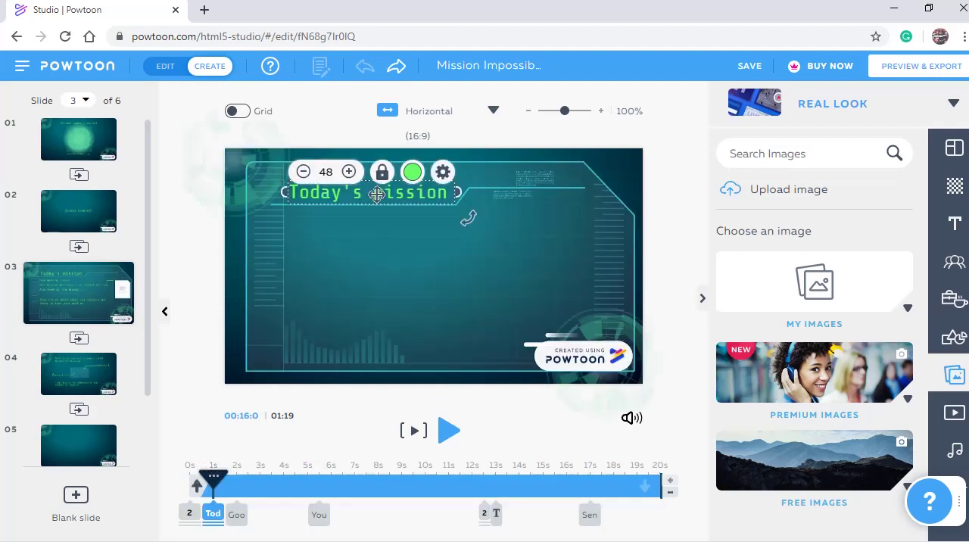
double_click(448, 193)
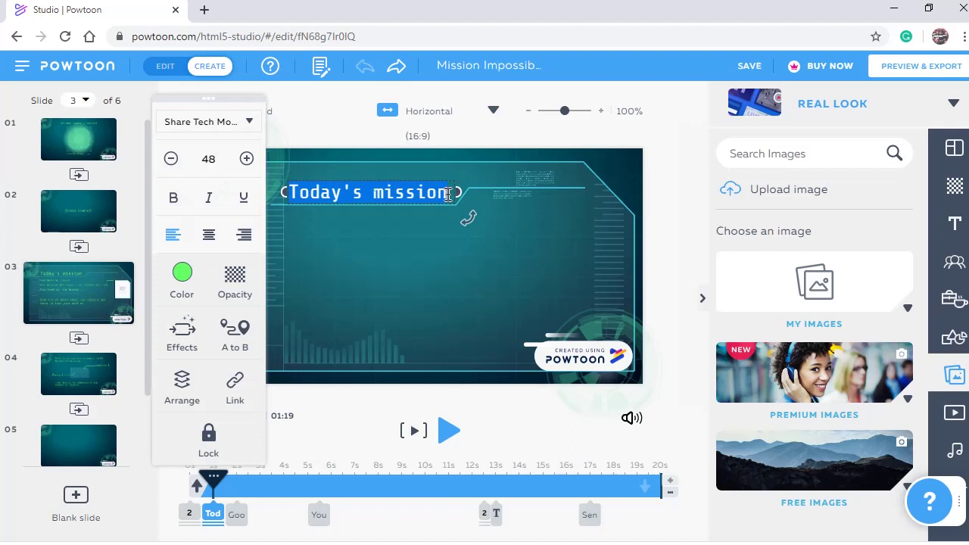
key("BackSpace")
type("urgent")
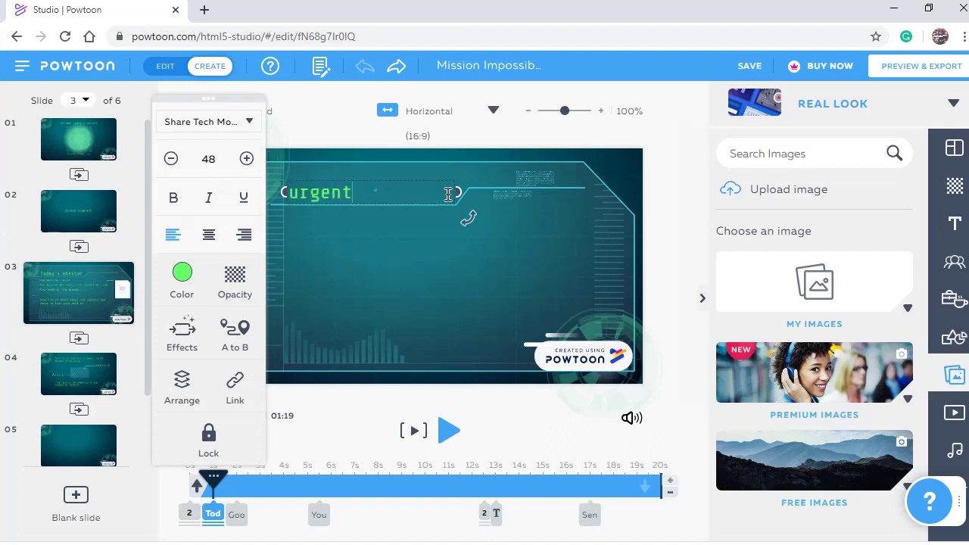
type("urgent ")
type(".....")
key("BackSpace")
key("BackSpace")
key("BackSpace")
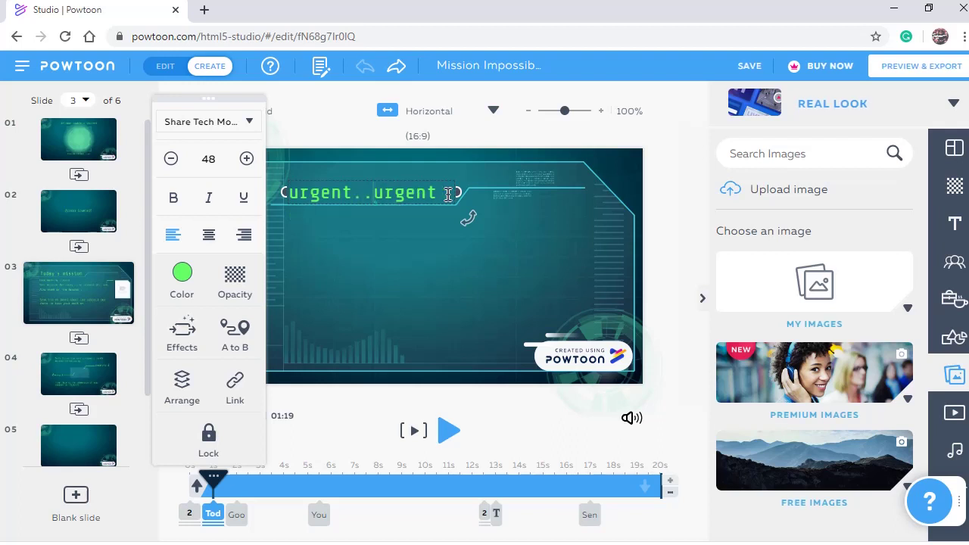
left_click_drag(290, 195, 298, 194)
type("U")
left_click_drag(374, 195, 377, 192)
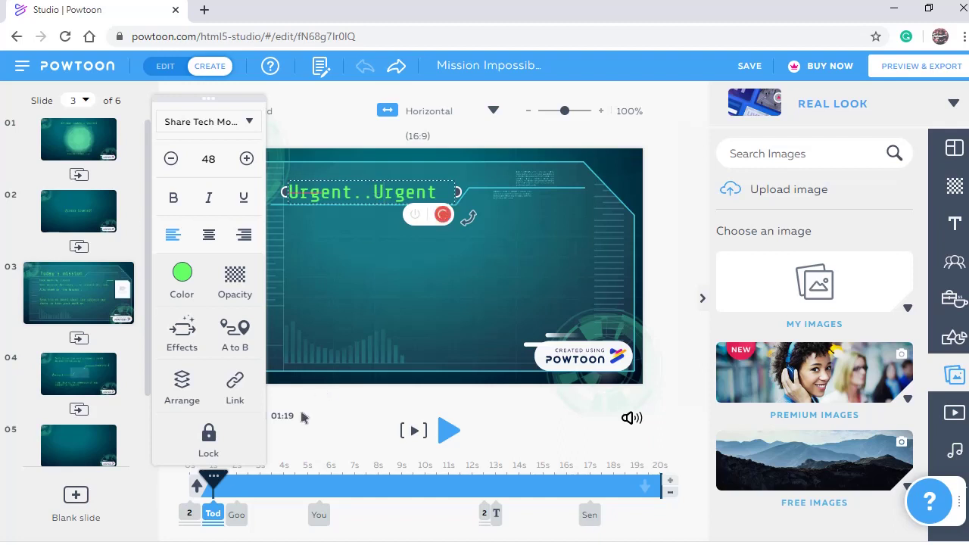
Delete the 'Also known as the teacher' and 'Your mission for today' lines from slide 3
left_click(220, 480)
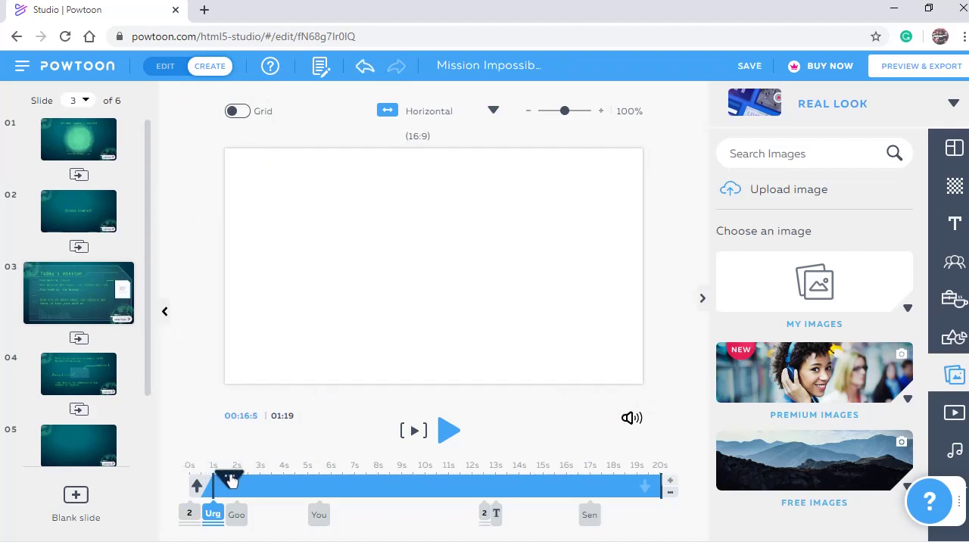
left_click_drag(211, 477, 497, 516)
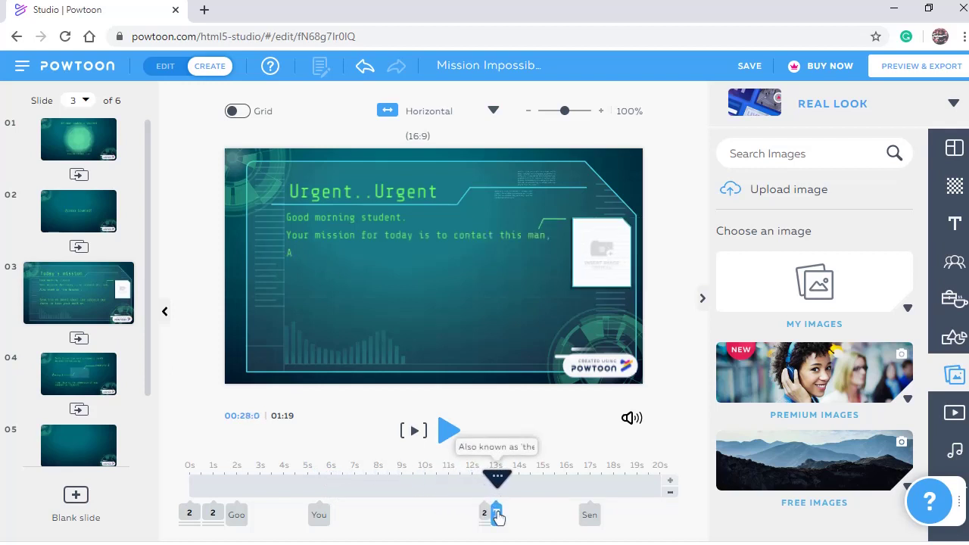
left_click(389, 309)
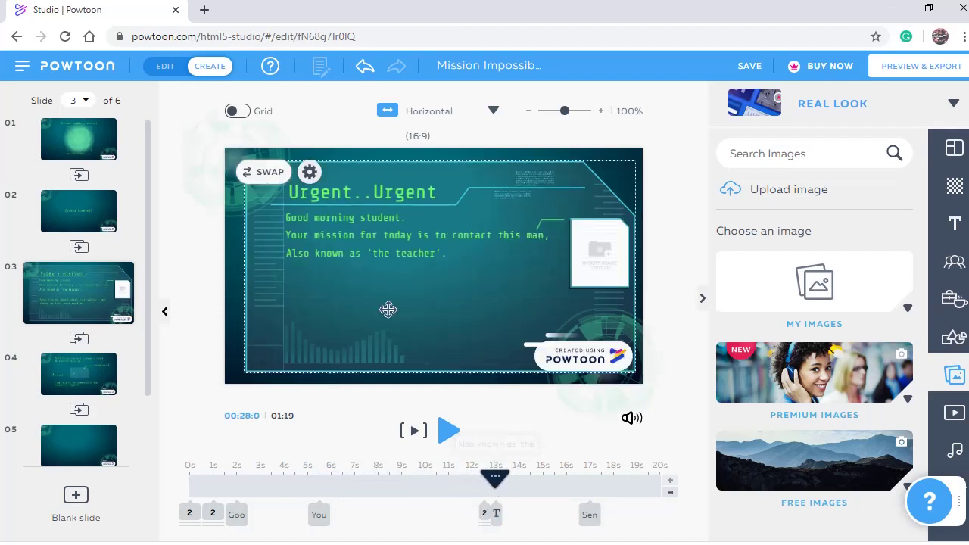
left_click(365, 254)
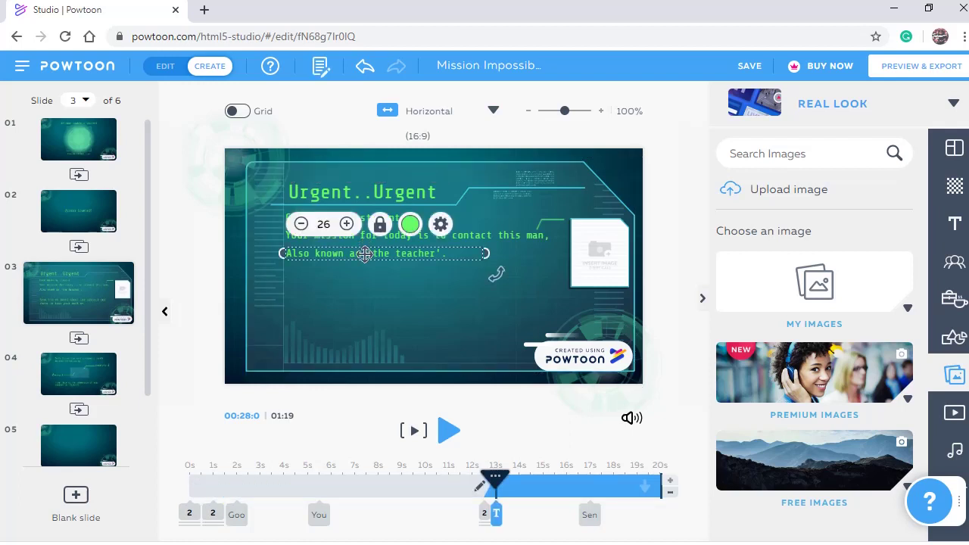
key("Delete")
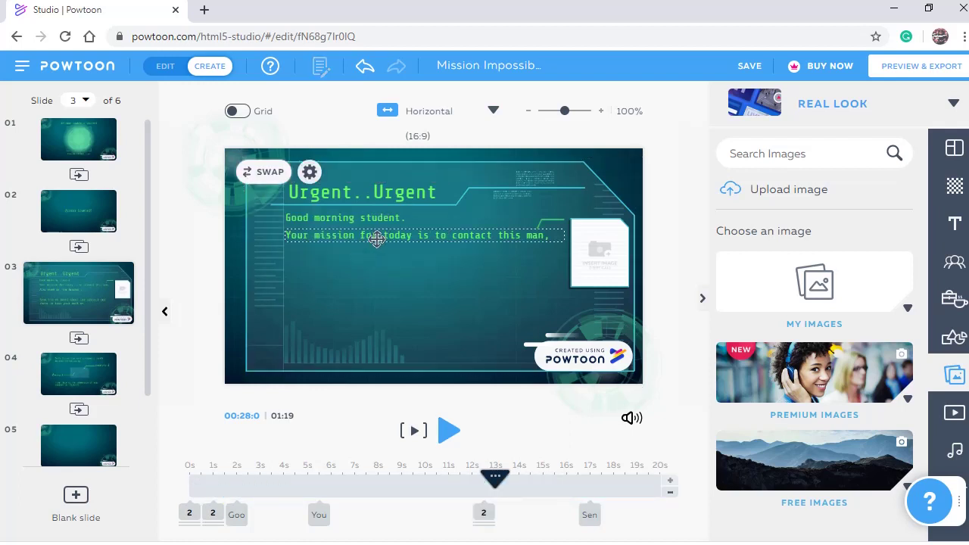
left_click(376, 238)
key("Delete")
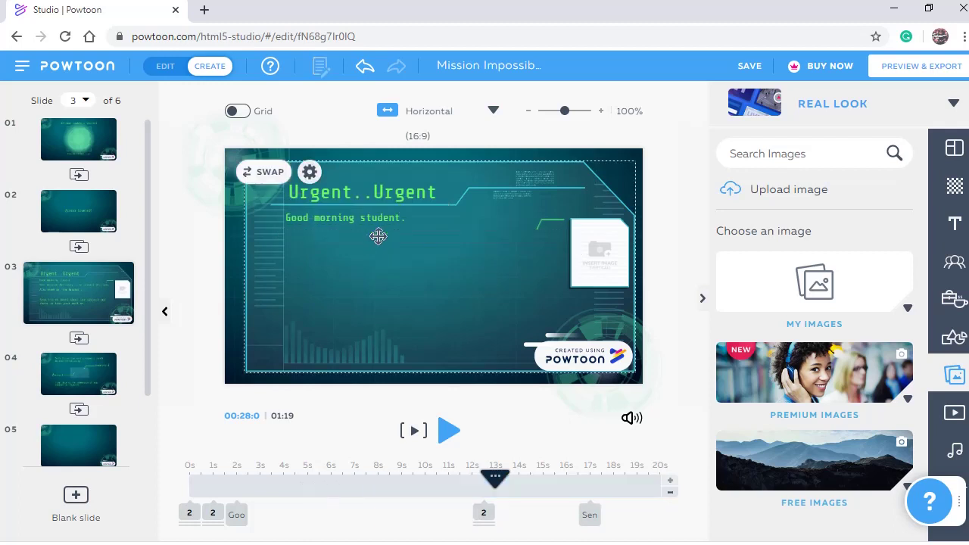
Replace 'Good morning student.' with 'Trickster Norse god Loki is up to mischief again' and widen it
left_click(380, 218)
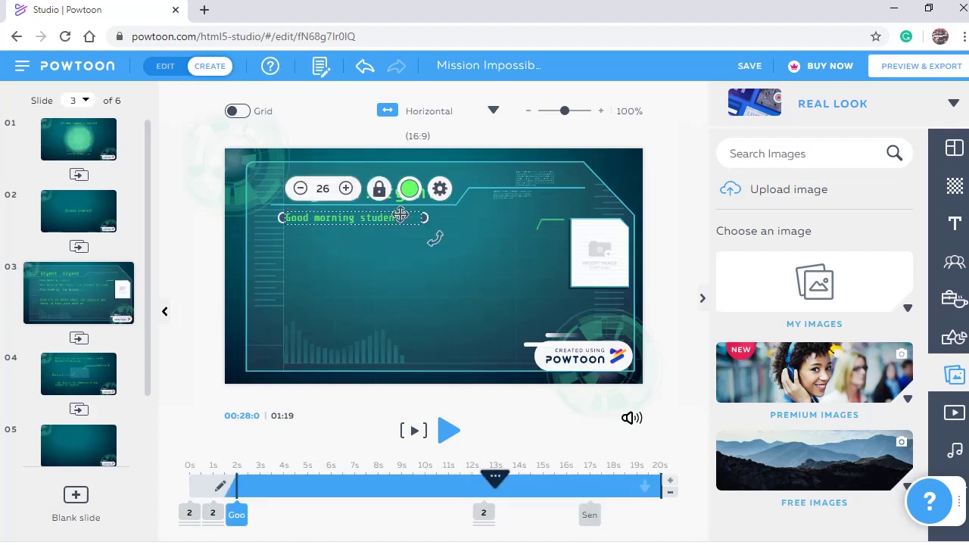
double_click(321, 218)
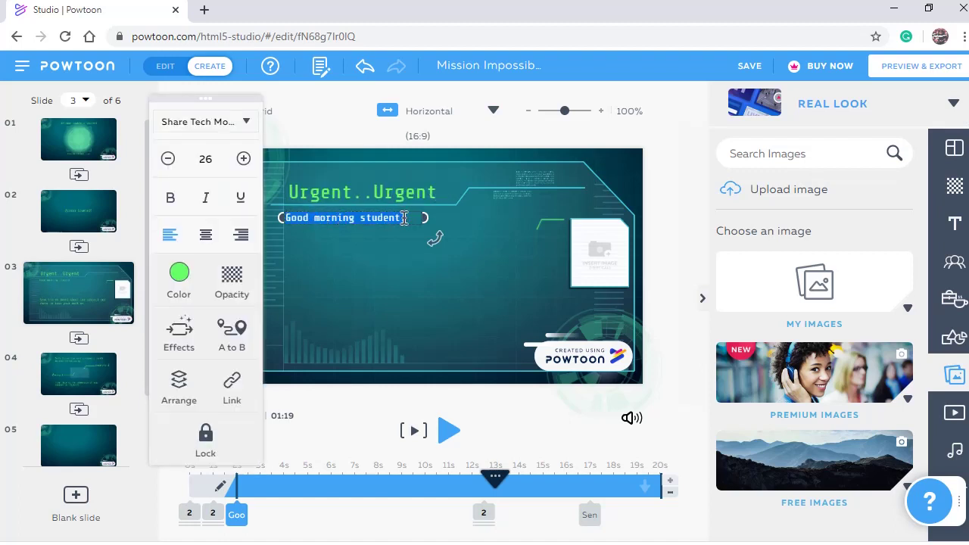
key("BackSpace")
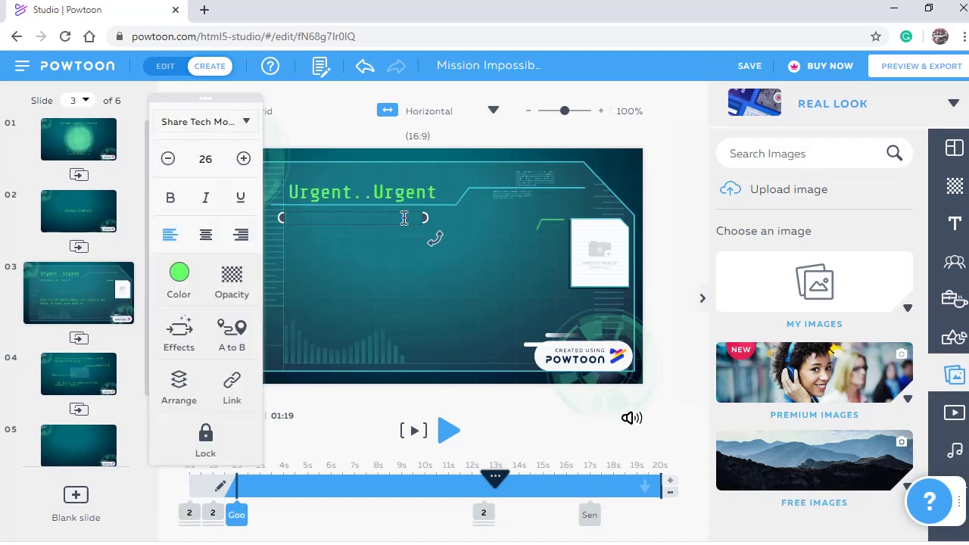
type("Trickster Norse god Loki is up to mischief again")
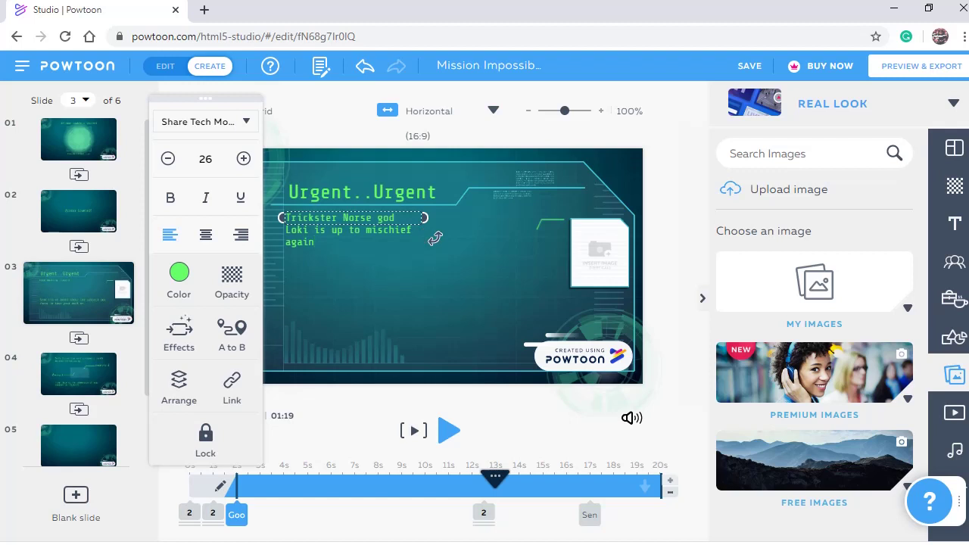
left_click_drag(426, 219, 532, 234)
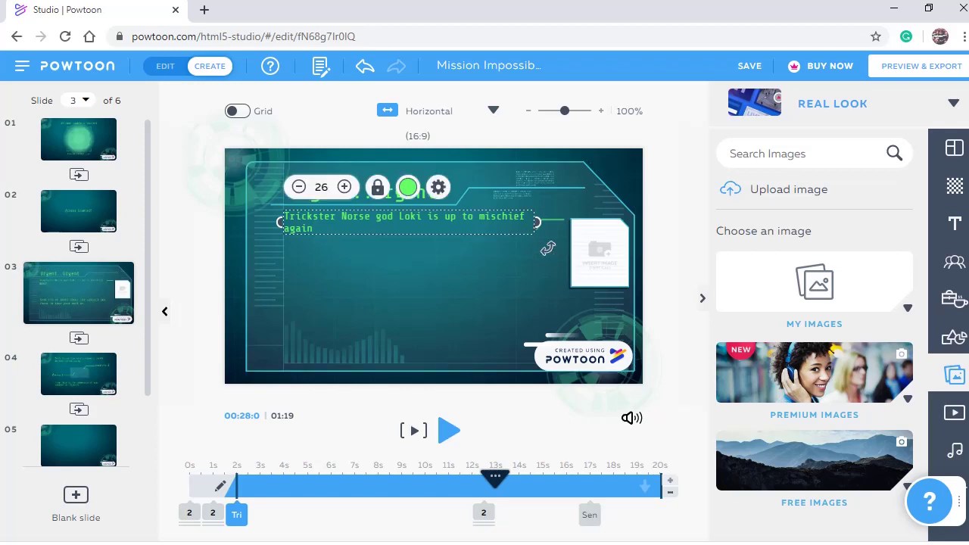
Upload loki.jpg from the computer onto slide 3 through the Images panel
left_click(623, 264)
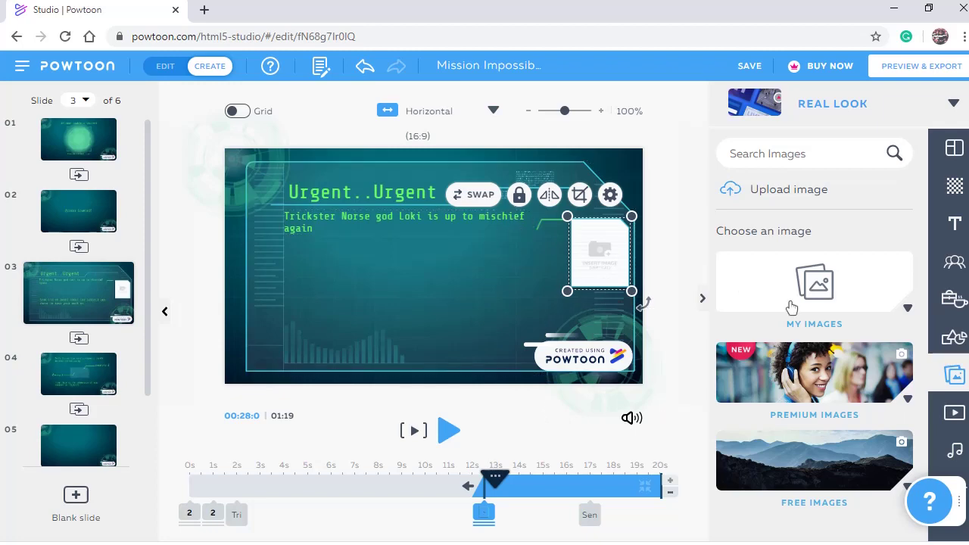
left_click(961, 381)
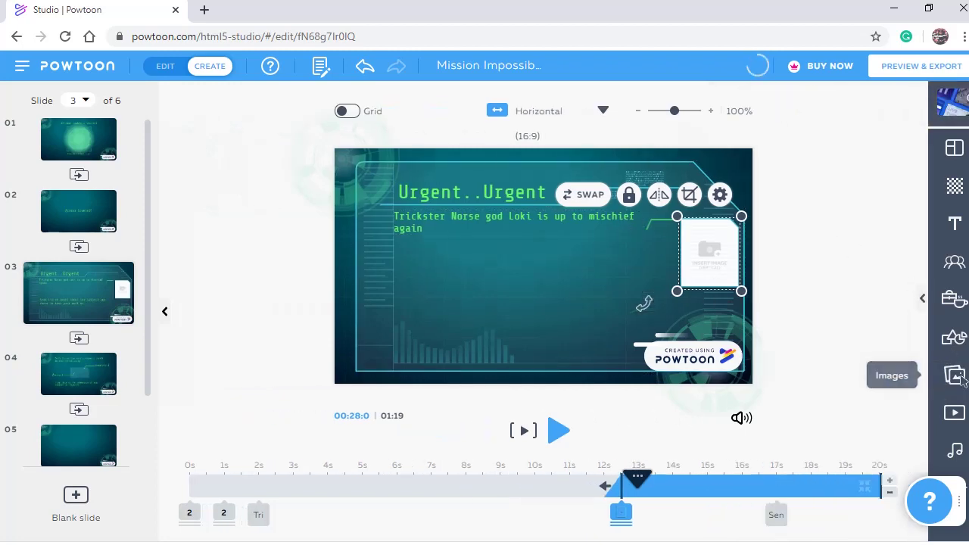
left_click(961, 381)
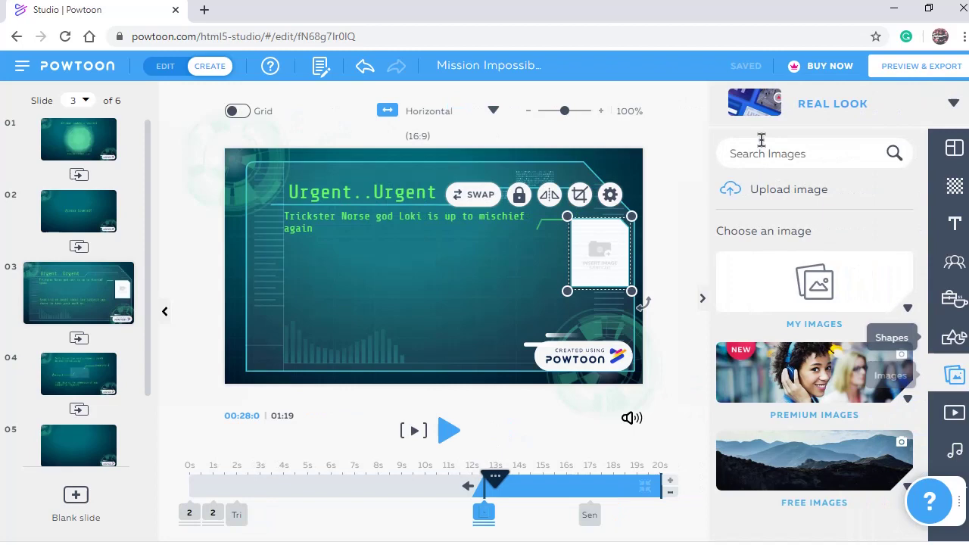
left_click(782, 195)
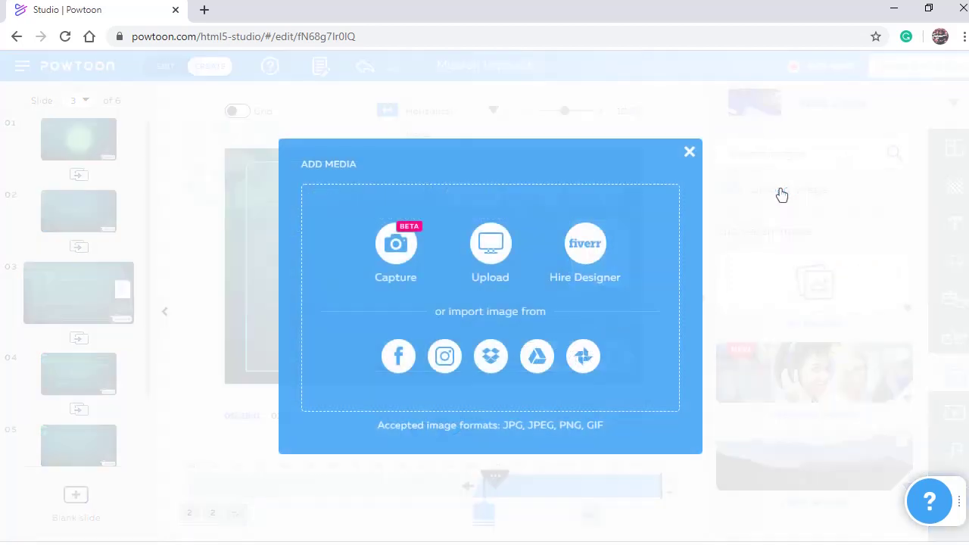
left_click(477, 249)
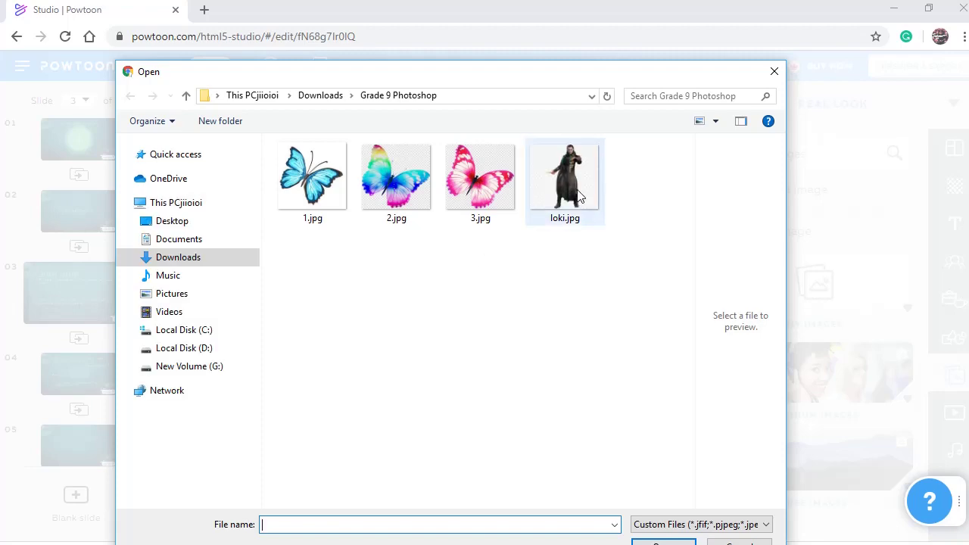
double_click(575, 189)
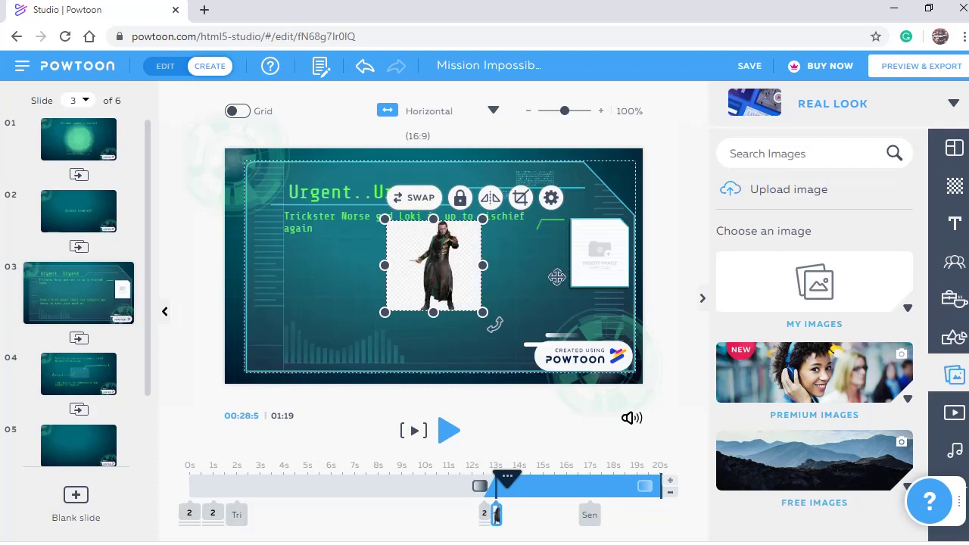
Enlarge the Loki image, move it right, and place a Loki photo in the right-hand image frame
left_click_drag(483, 311, 527, 354)
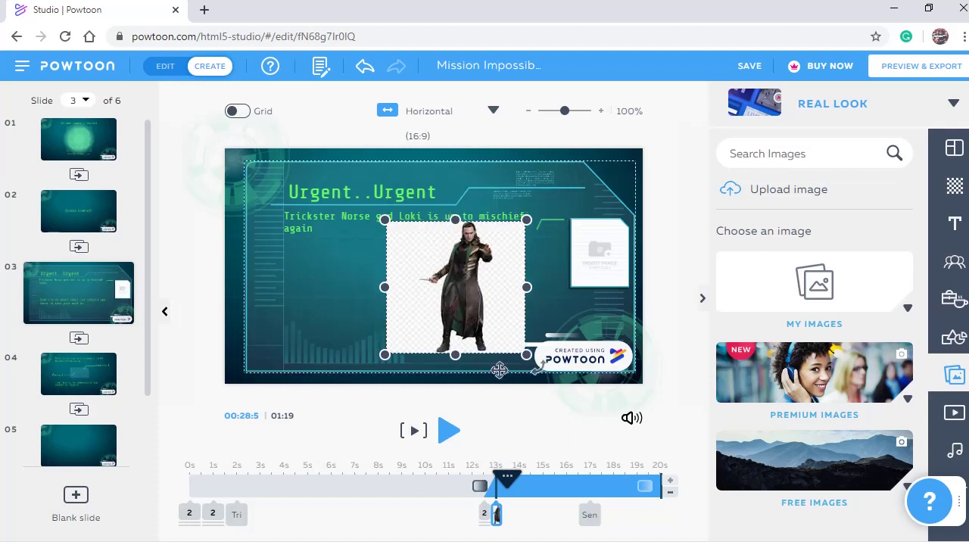
left_click(496, 262)
left_click_drag(492, 263, 524, 269)
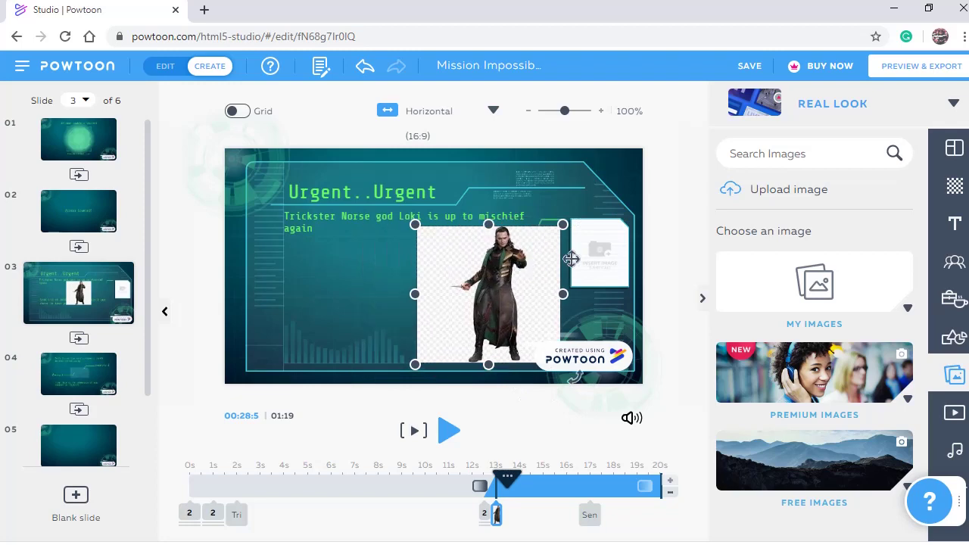
left_click(596, 261)
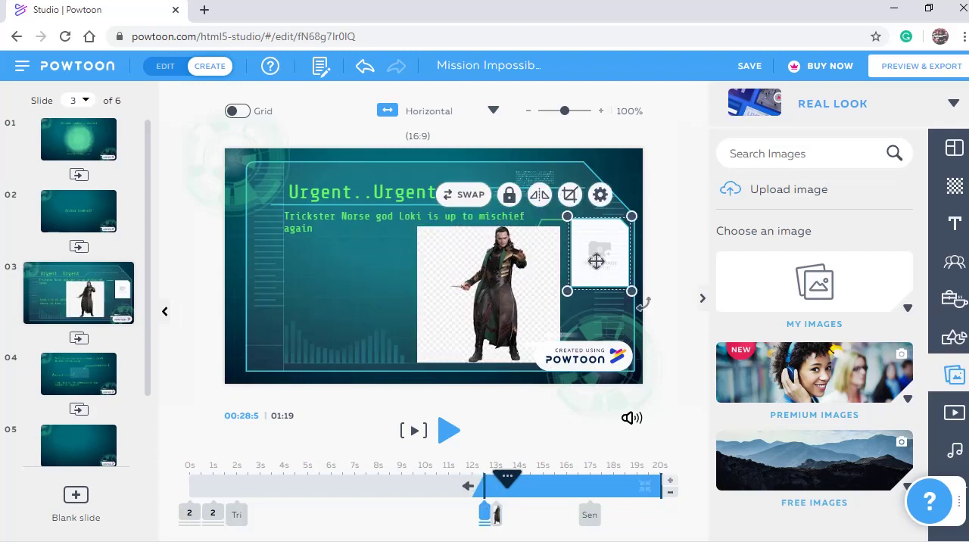
left_click(597, 261)
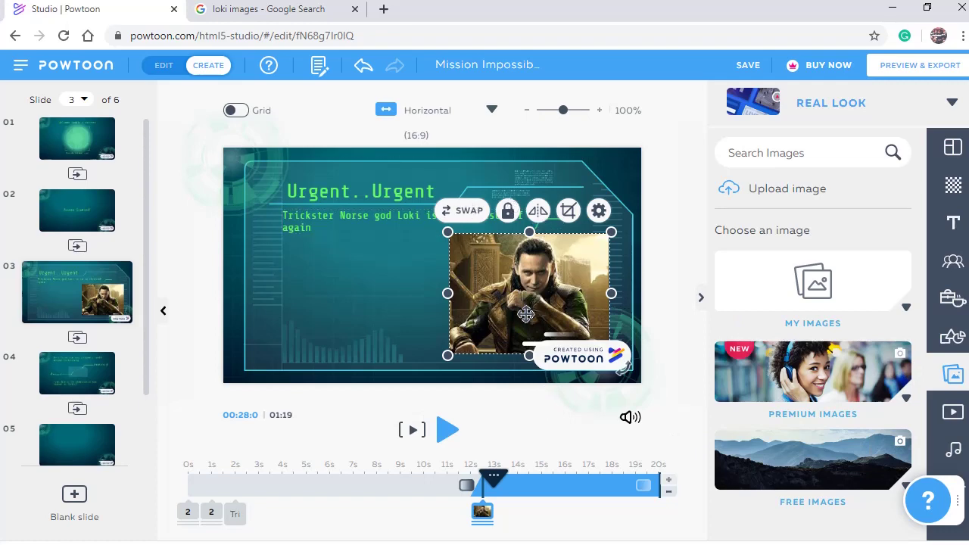
Give the Loki picture a Slide Right entrance effect
left_click(598, 211)
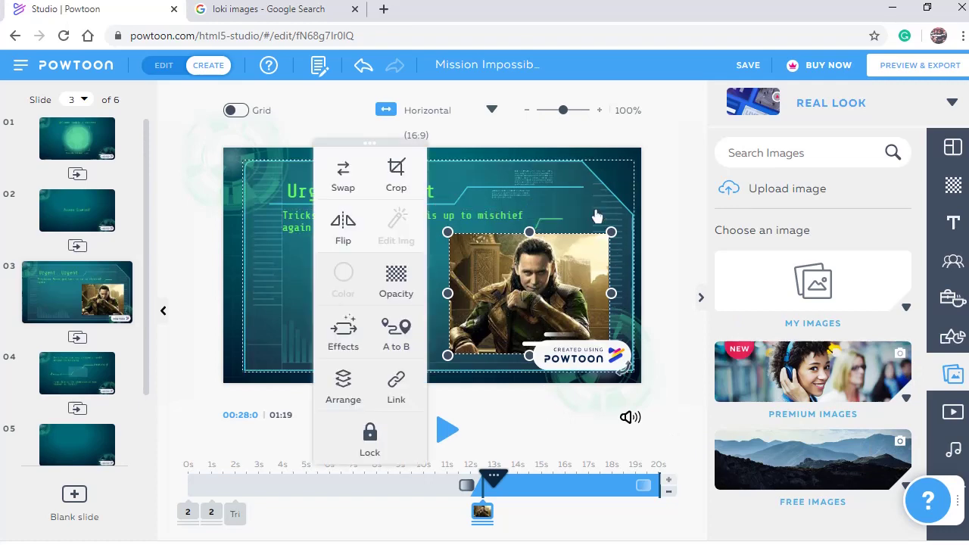
left_click(345, 333)
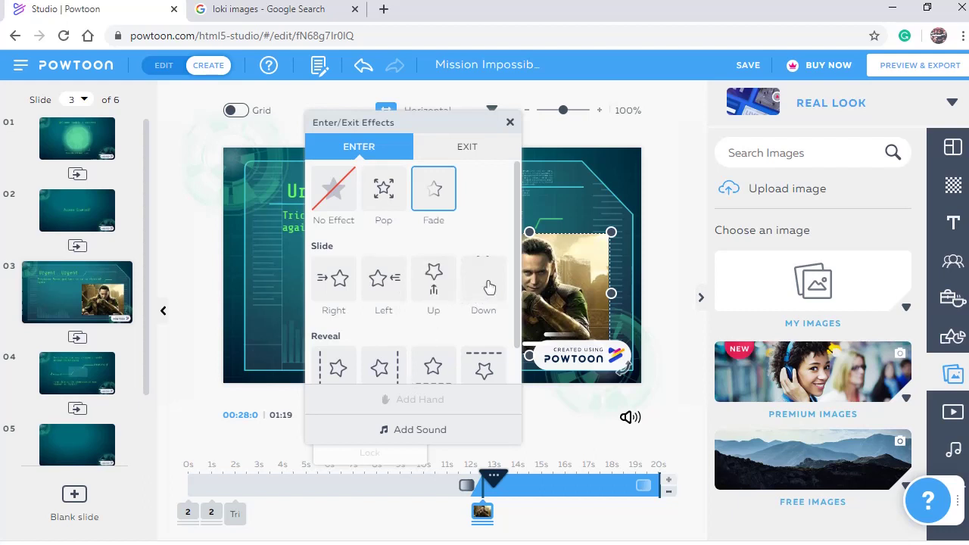
scroll(518, 324, "down", 2)
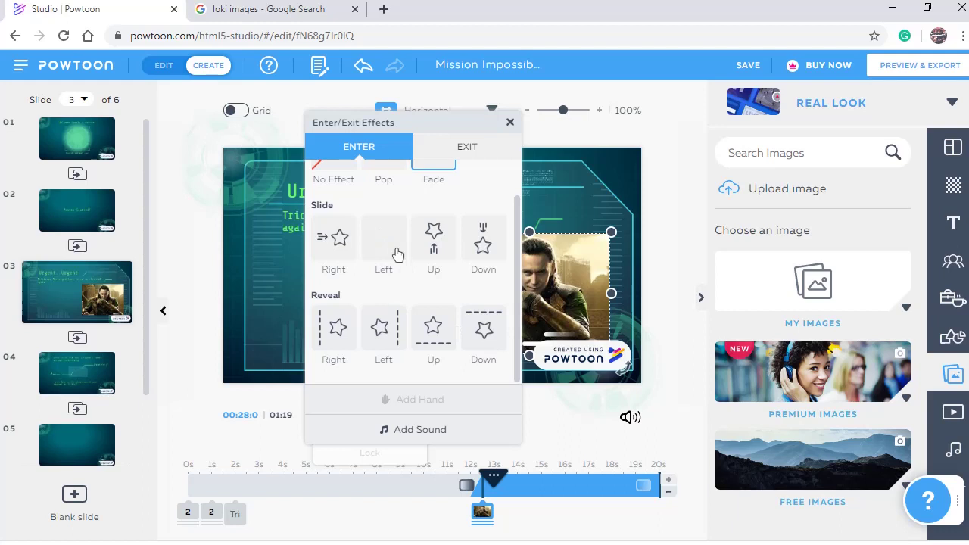
left_click(336, 241)
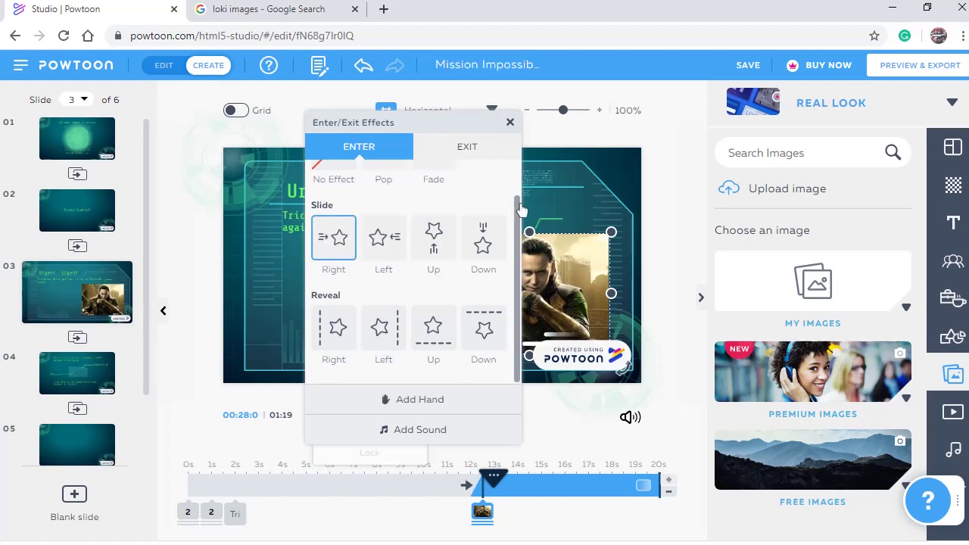
left_click(470, 146)
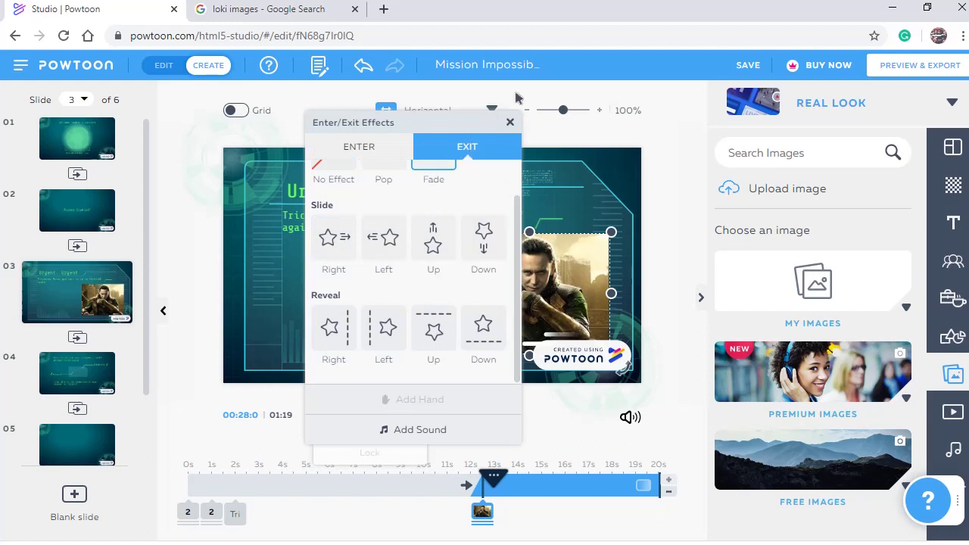
left_click(510, 124)
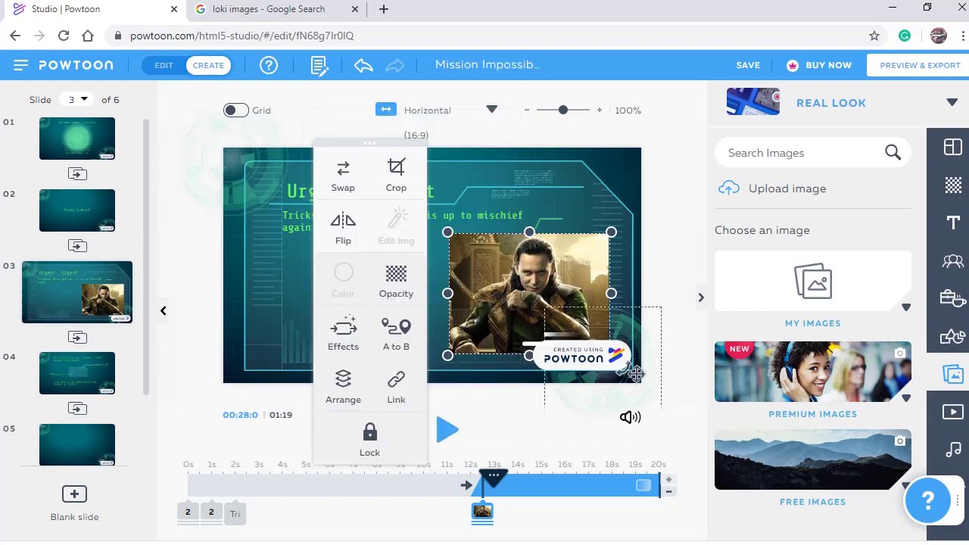
Shorten slide 3 so the whole Powtoon runs 01:12
left_click(669, 493)
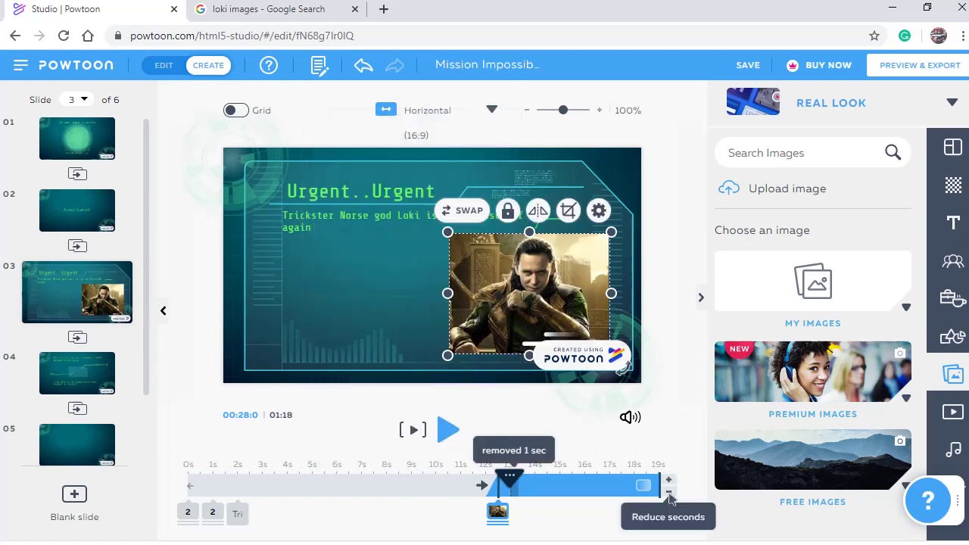
left_click(669, 494)
left_click(669, 493)
left_click(669, 494)
left_click(670, 493)
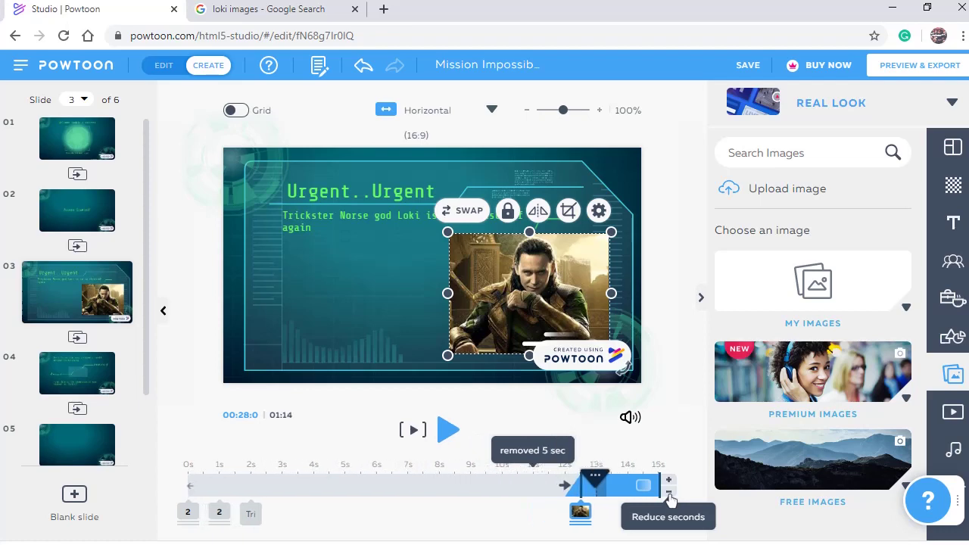
left_click(669, 493)
left_click(669, 494)
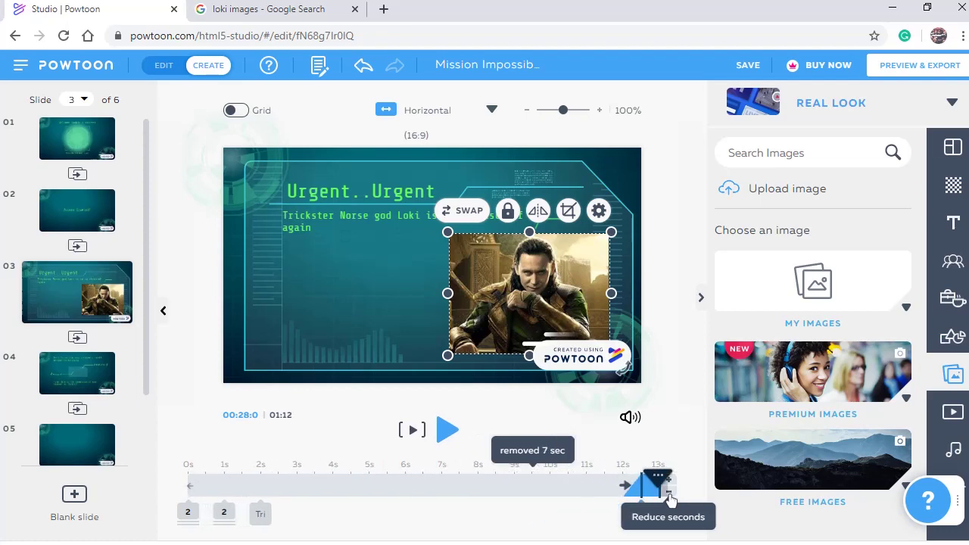
Rewind slide 3 toward its start and play its preview twice
left_click(693, 490)
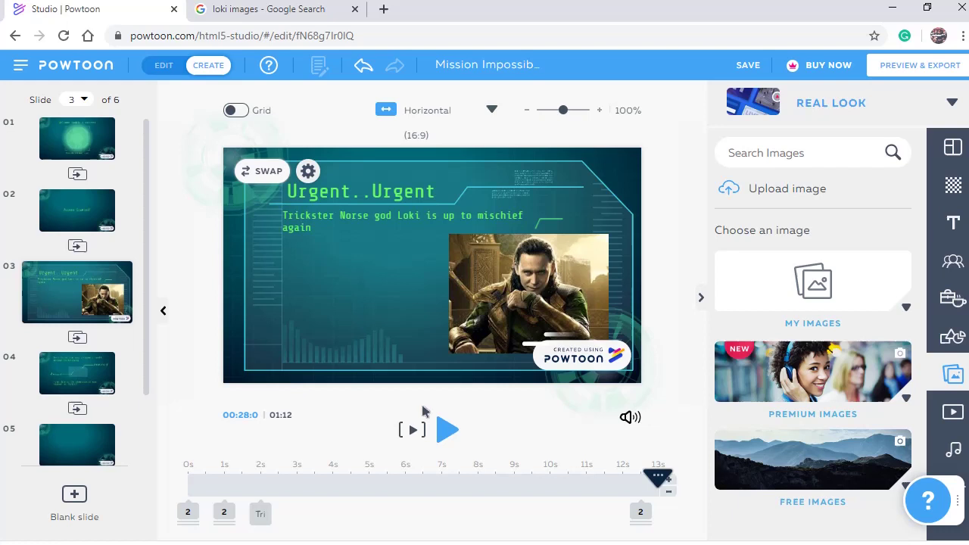
left_click_drag(657, 478, 188, 473)
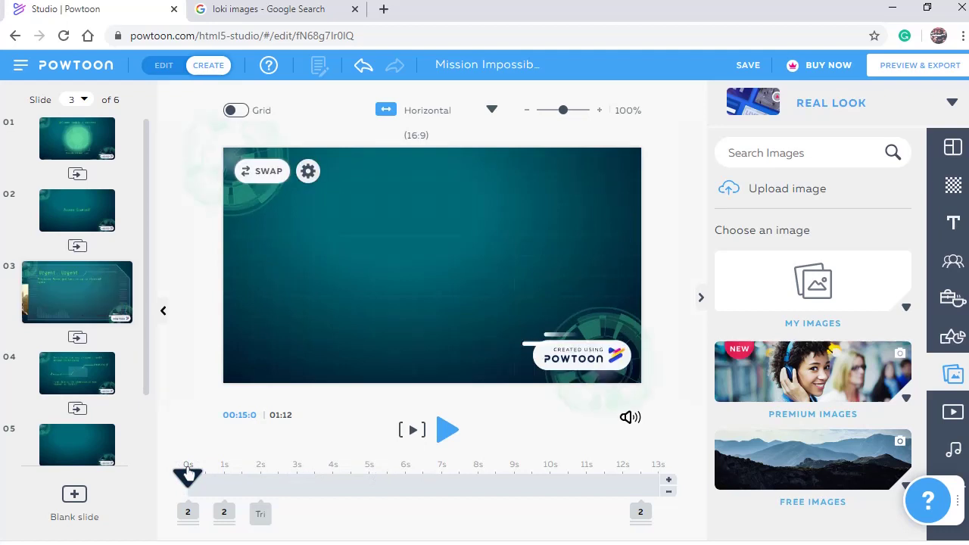
left_click(447, 429)
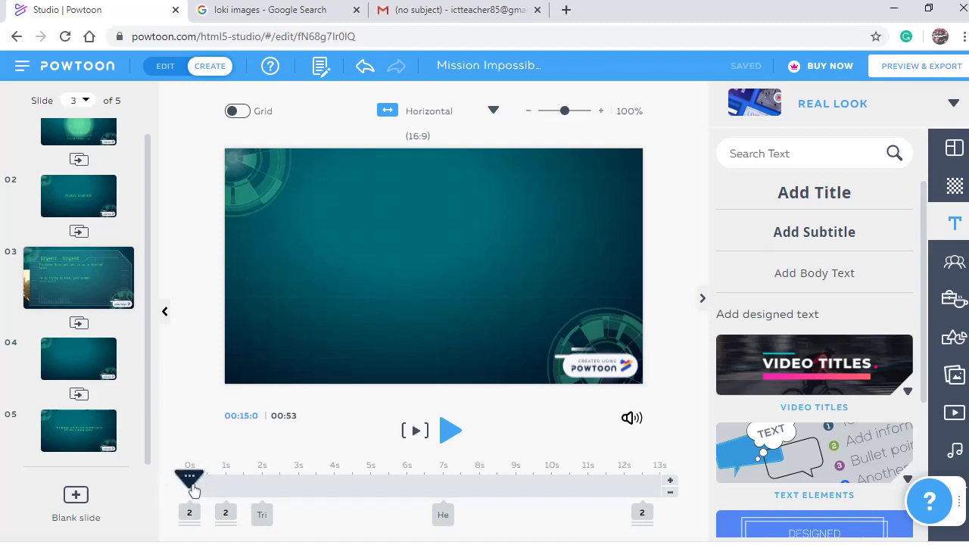
left_click(451, 432)
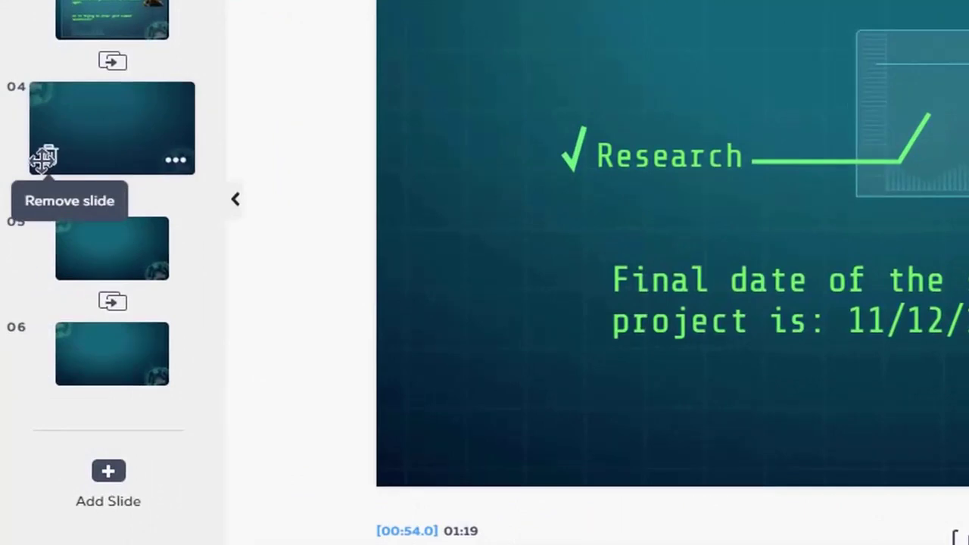
Delete the blank fourth slide and bring up the Media image and video choices
left_click(43, 158)
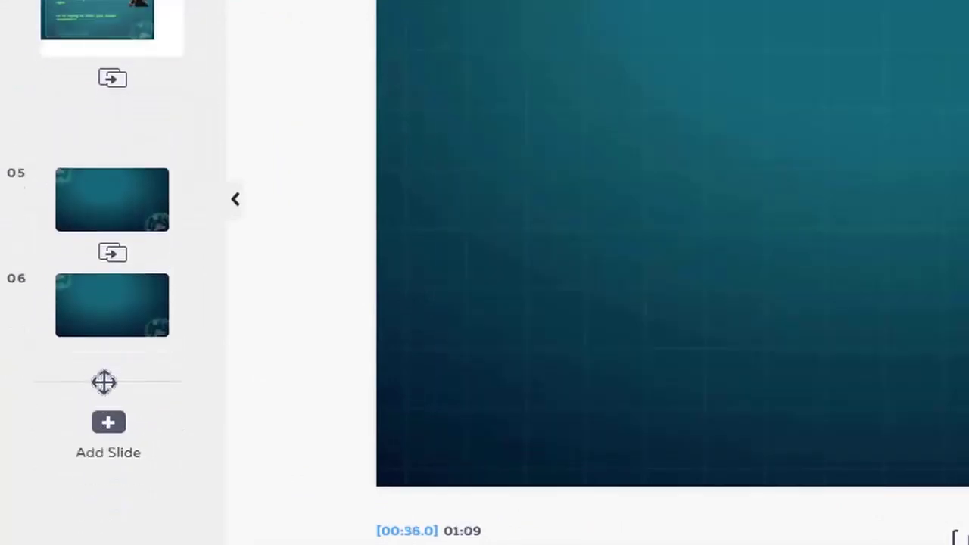
left_click_drag(104, 382, 212, 312)
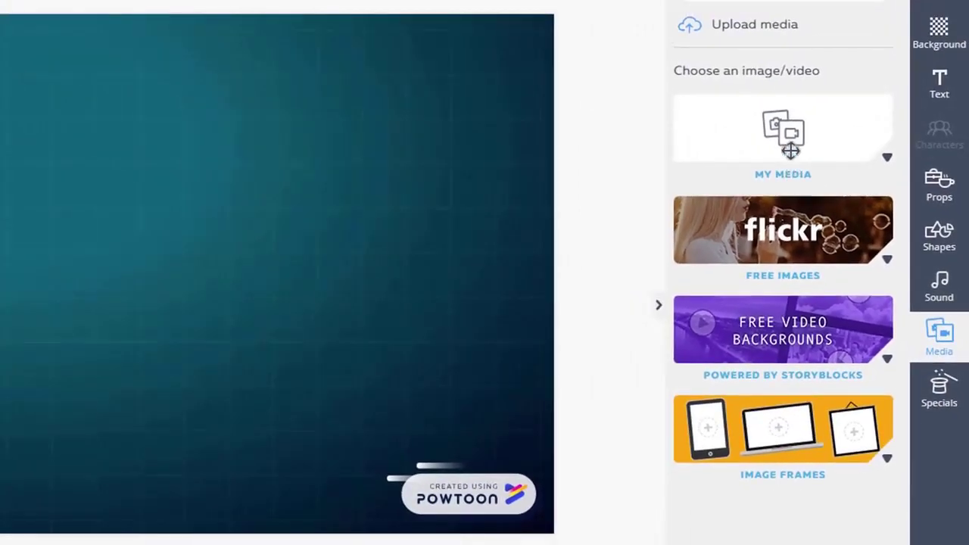
Place the uploaded 9-second Loki video from My Media on the slide and play it
left_click(790, 150)
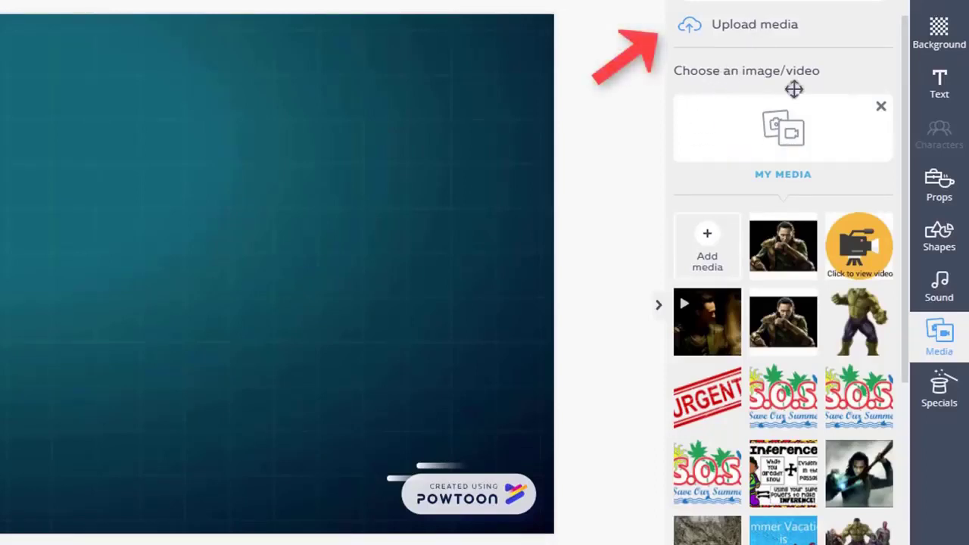
mouse_move(692, 321)
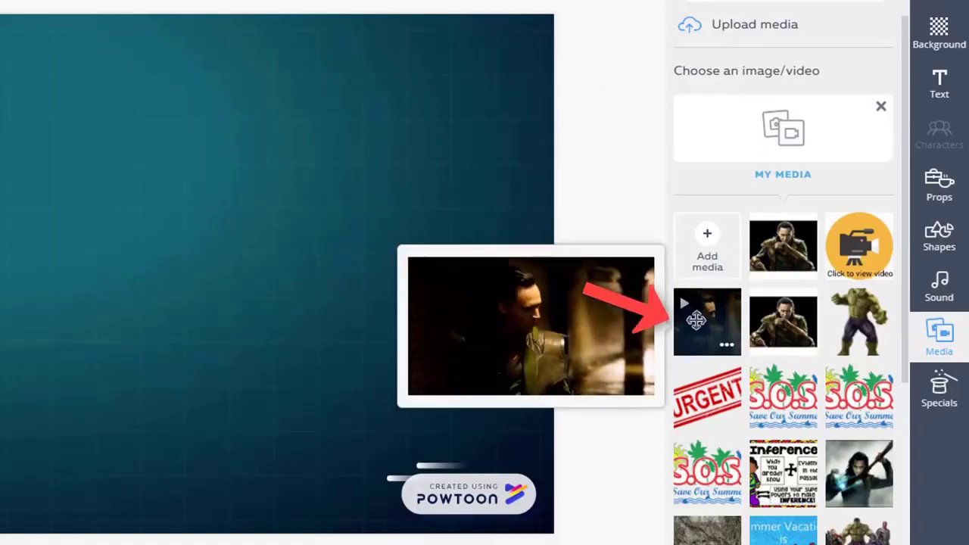
left_click(695, 320)
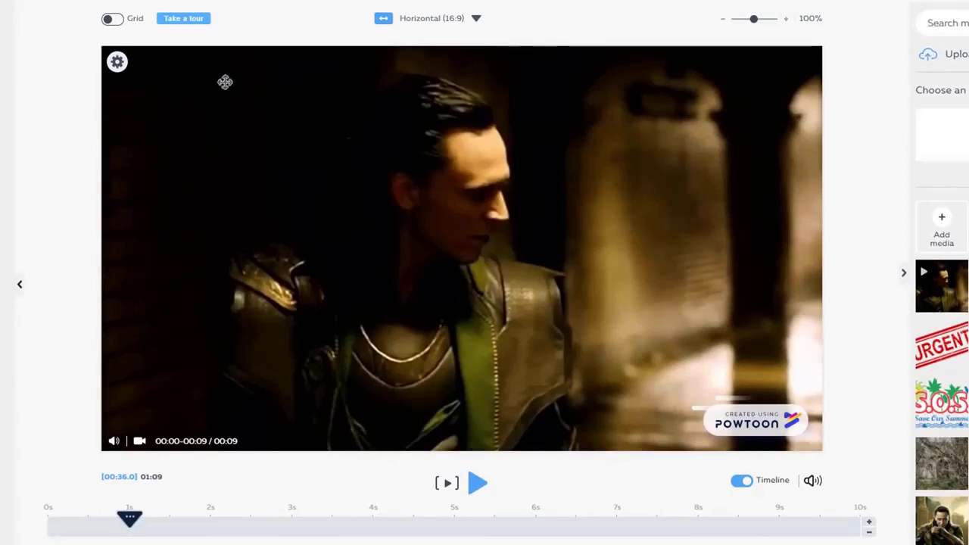
left_click(117, 61)
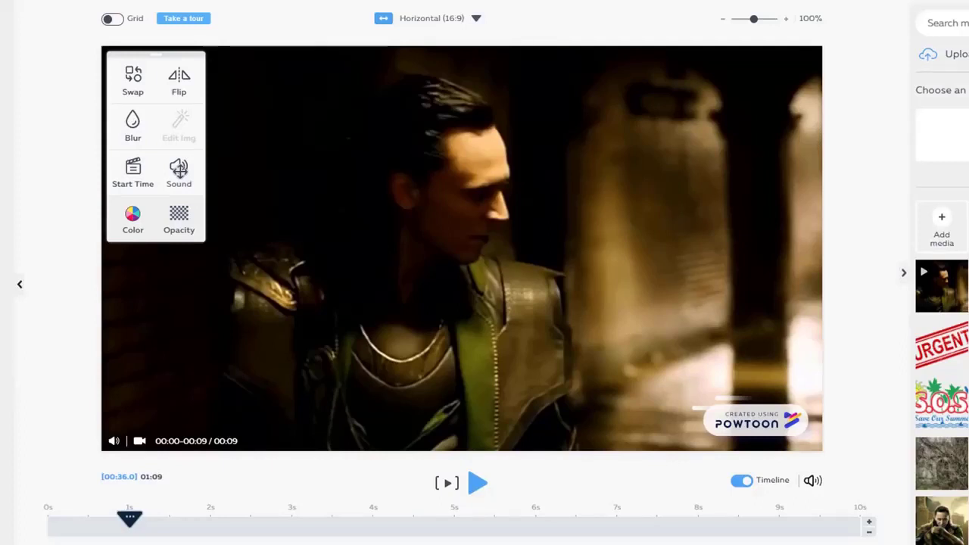
left_click(474, 481)
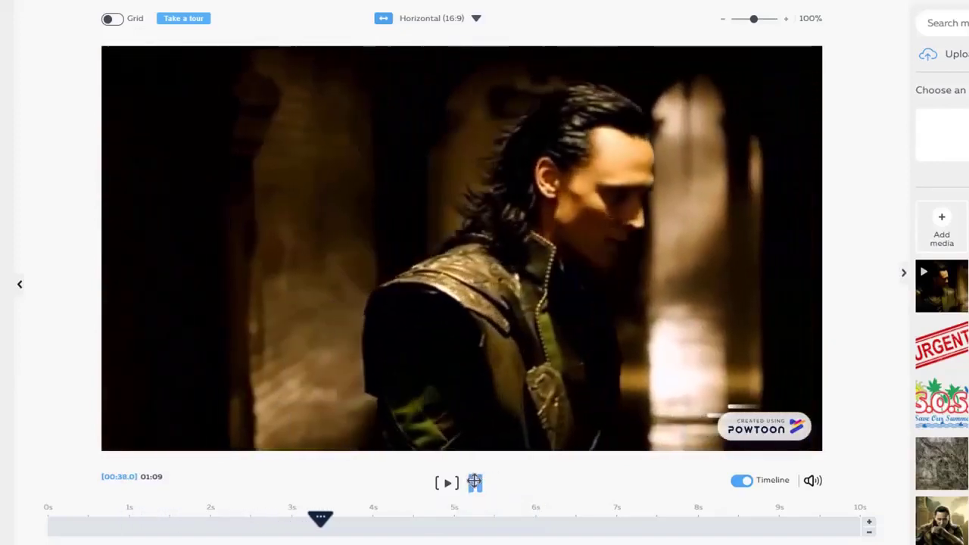
Stop the preview and lower the Spy Frontiers music volume from 100 to 14
left_click(475, 482)
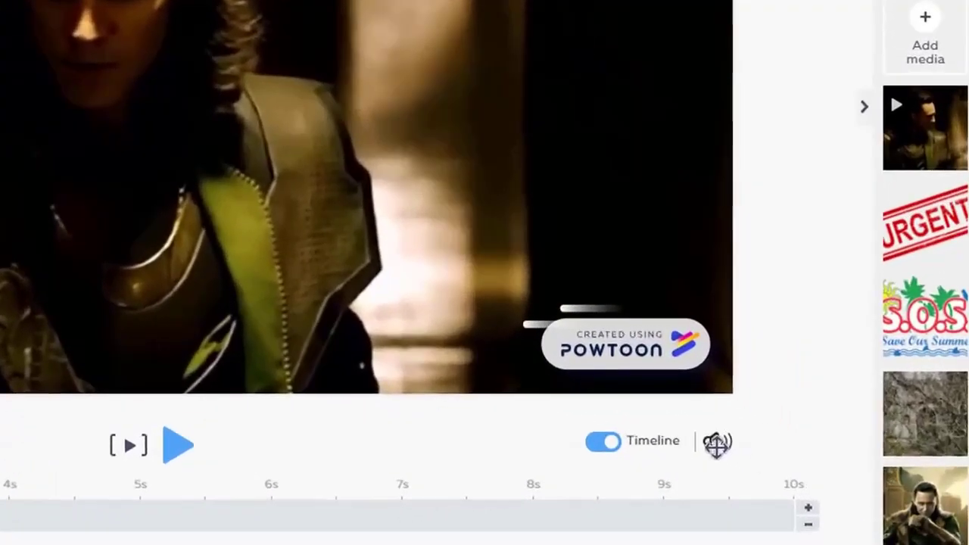
left_click(812, 480)
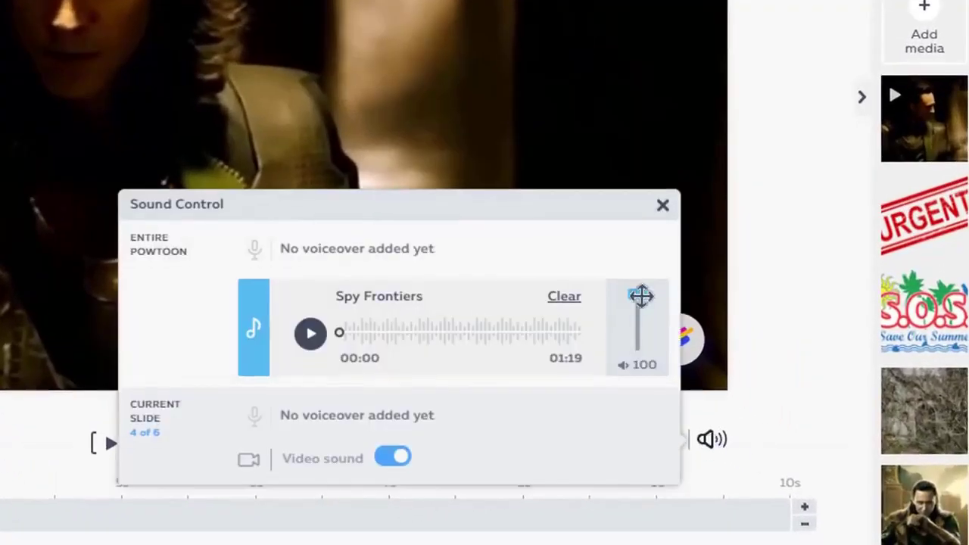
left_click_drag(637, 297, 641, 348)
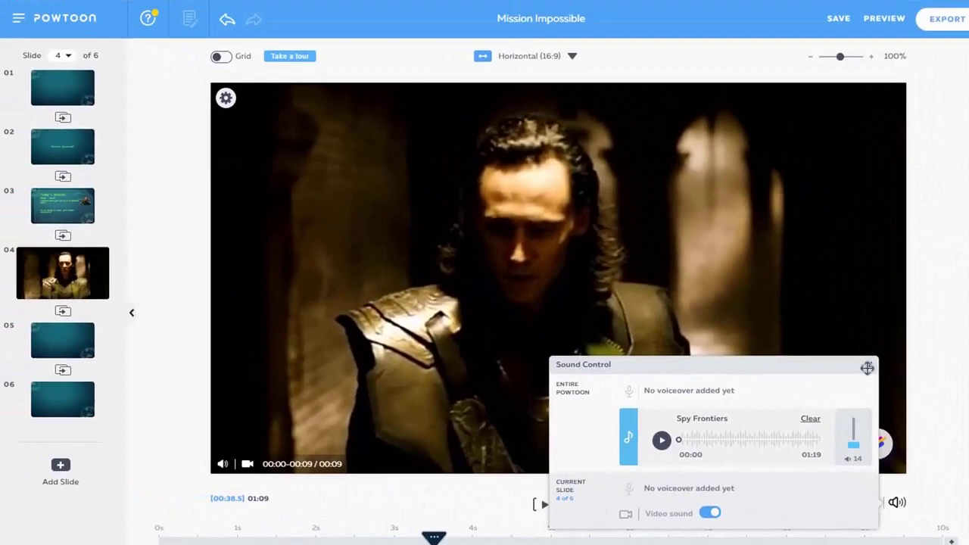
left_click(867, 368)
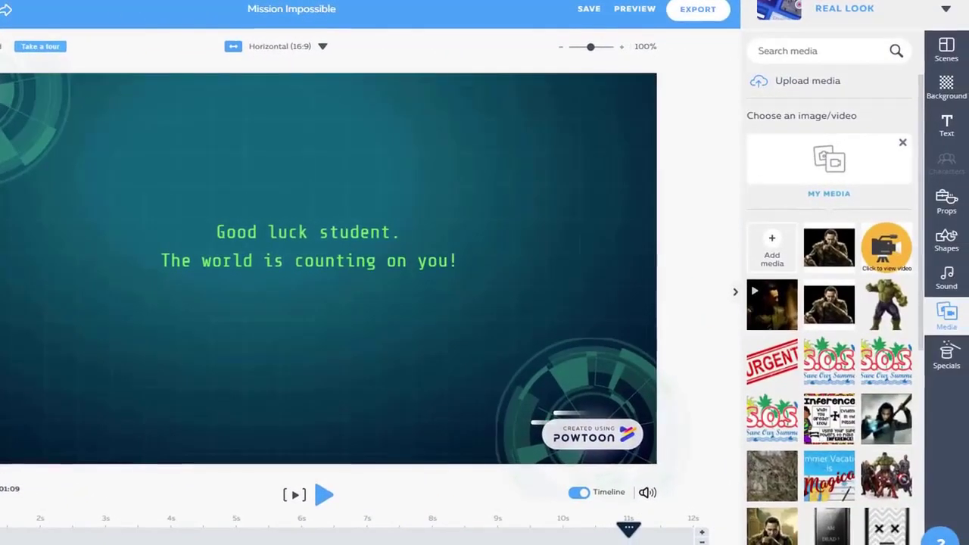
Add the 'Click to view video' camera image, shrink it, and extend its on-screen time
left_click(878, 240)
left_click_drag(489, 447, 264, 220)
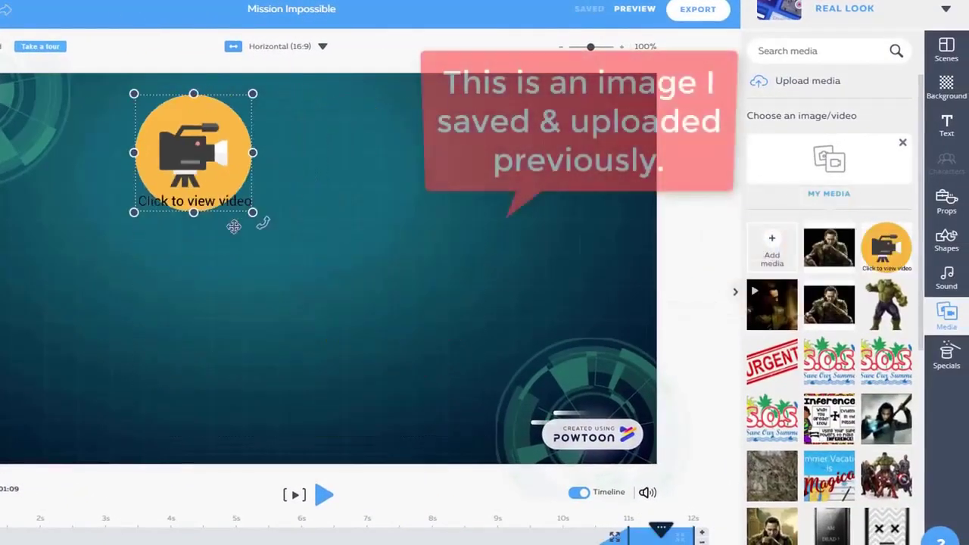
left_click_drag(629, 536, 357, 534)
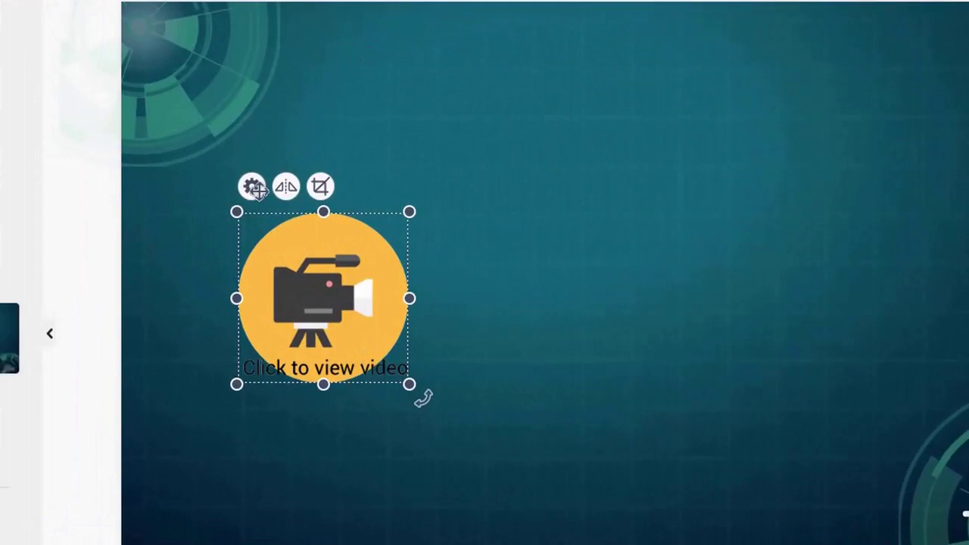
Link the camera image to the pasted YouTube video URL
left_click(52, 199)
left_click(176, 490)
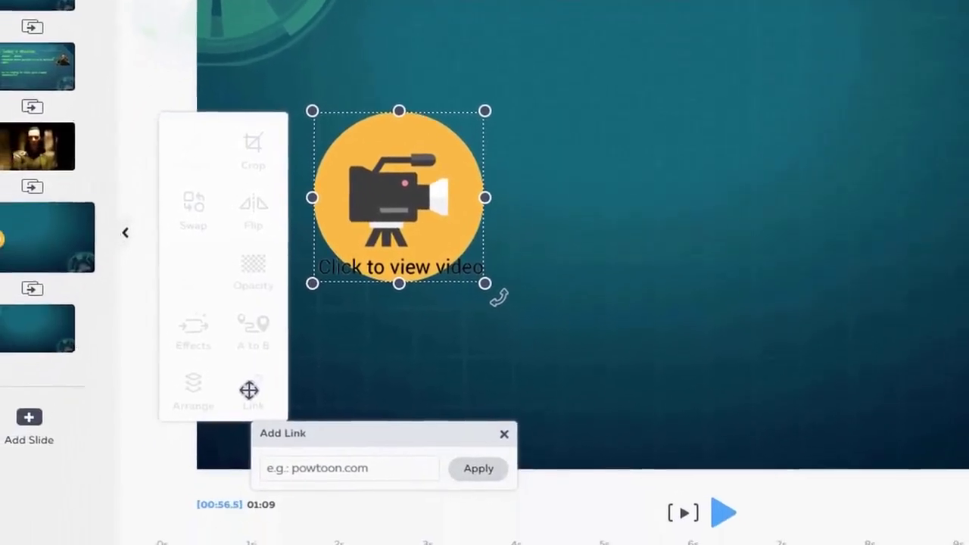
left_click(318, 467)
type("https://www.youtube.com/watch?v=wHdGt1uuFUY&t=54s")
left_click(481, 469)
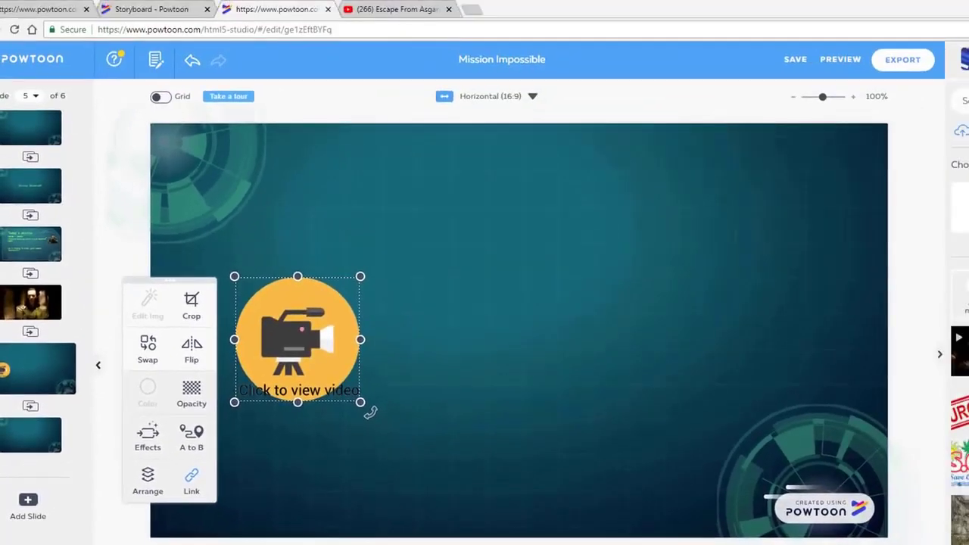
left_click(833, 61)
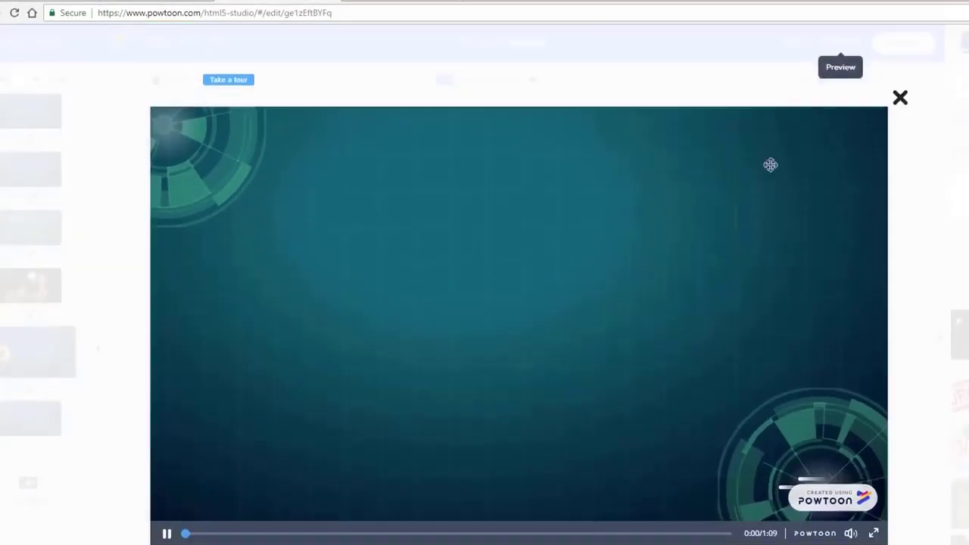
left_click_drag(269, 523, 588, 507)
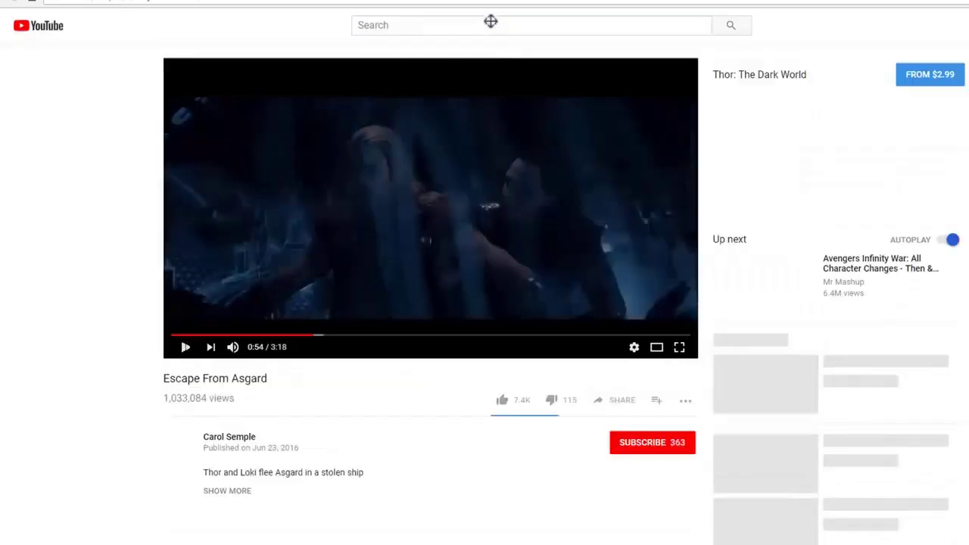
key("ctrl+w")
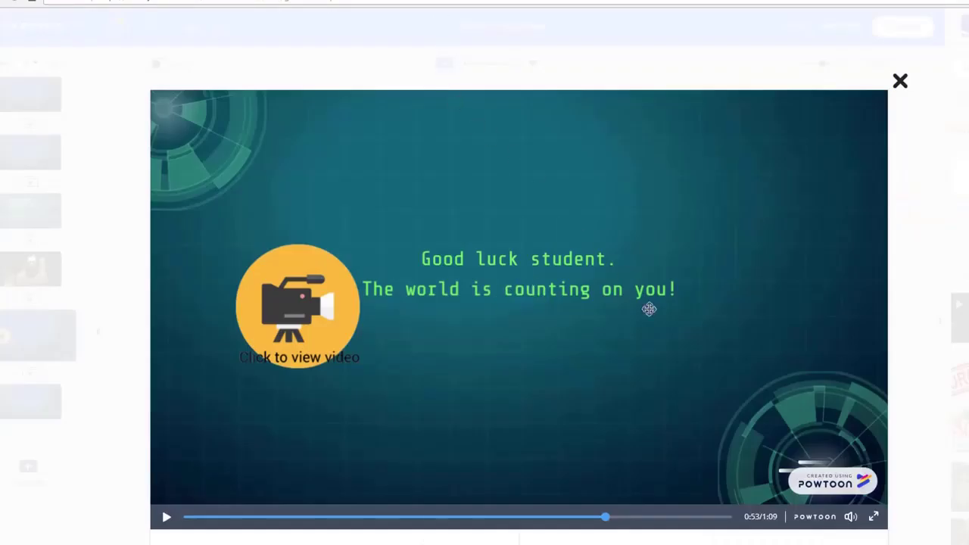
left_click(900, 81)
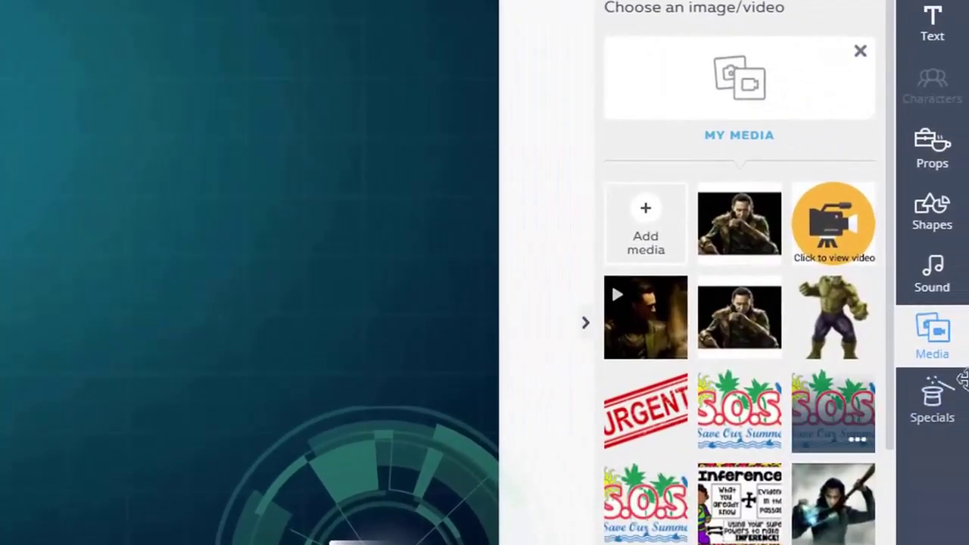
Confirm the Spy Frontiers soundtrack, select the Today's mission slide, and show the Add voiceover option
left_click(927, 279)
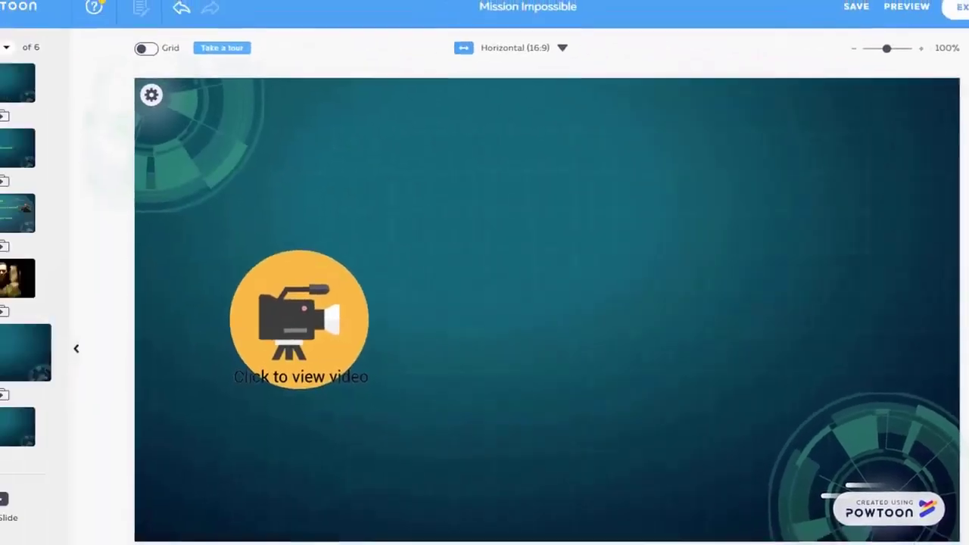
left_click(61, 152)
left_click(65, 233)
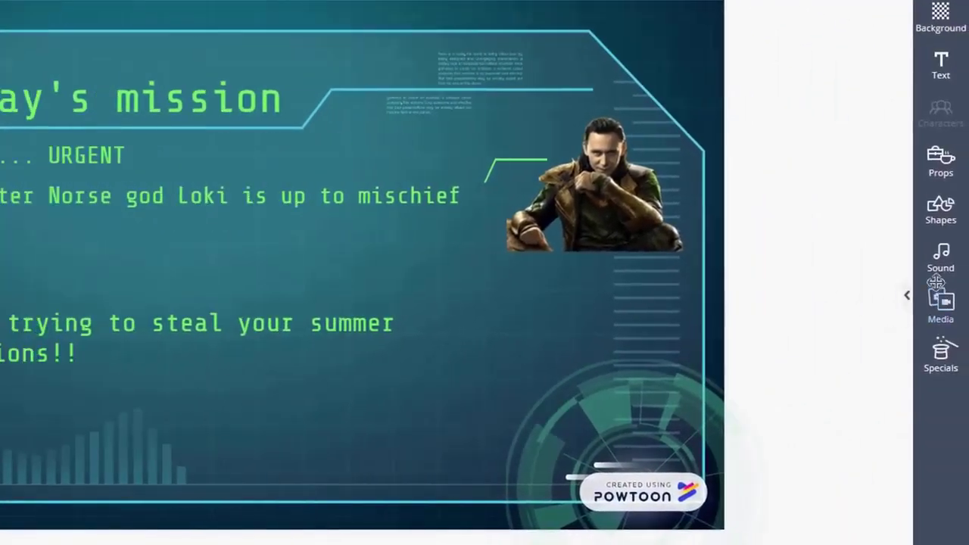
left_click(932, 261)
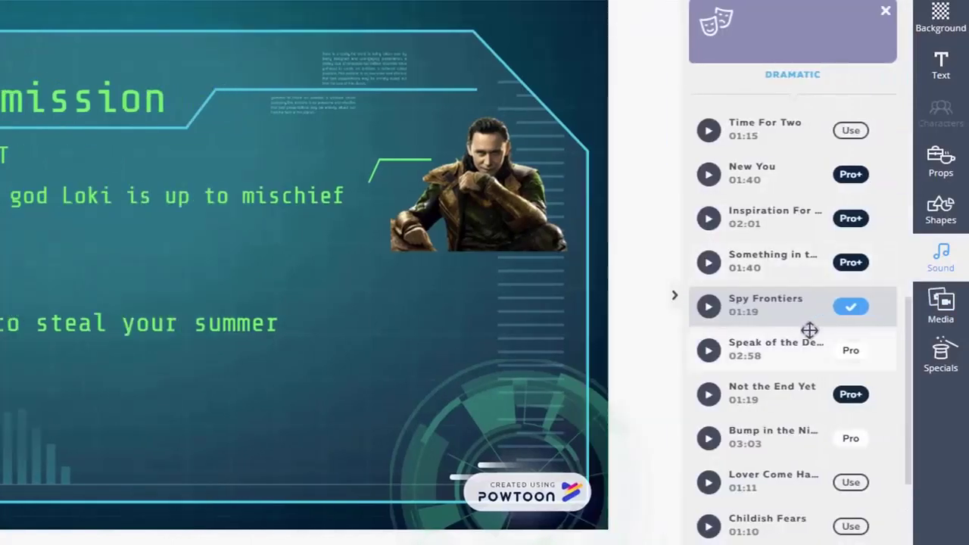
scroll(807, 331, "up", 6)
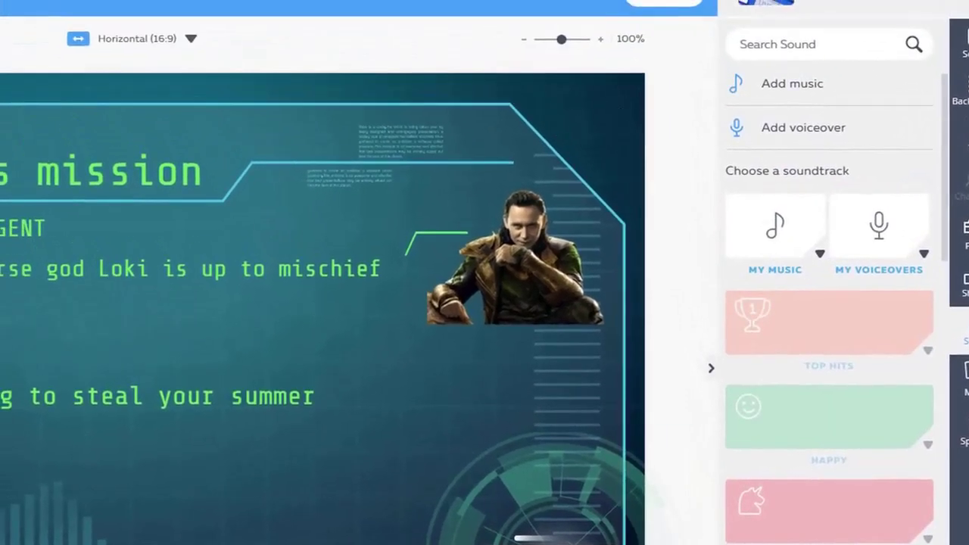
Record a 7-second voiceover for the current slide only and save it as 'urgent message'
left_click(812, 131)
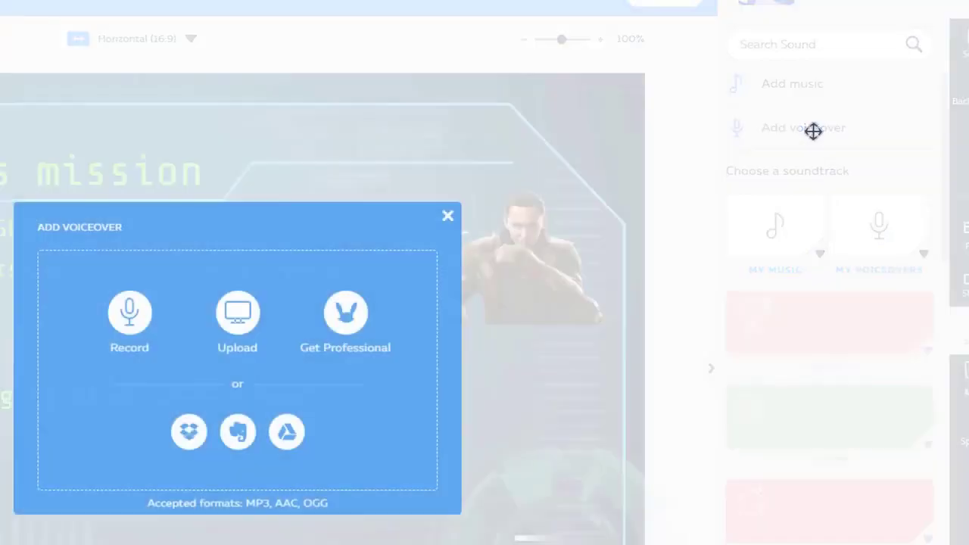
left_click(128, 325)
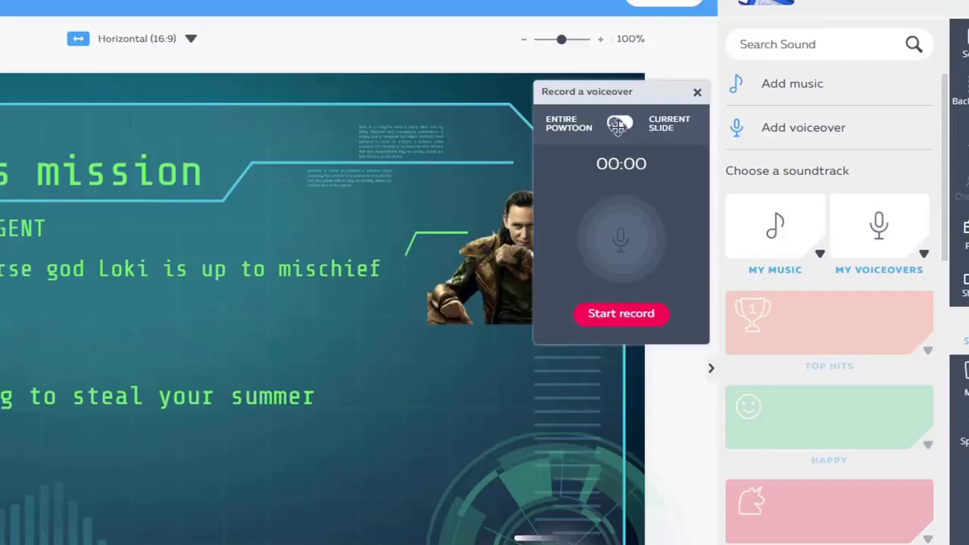
left_click(619, 122)
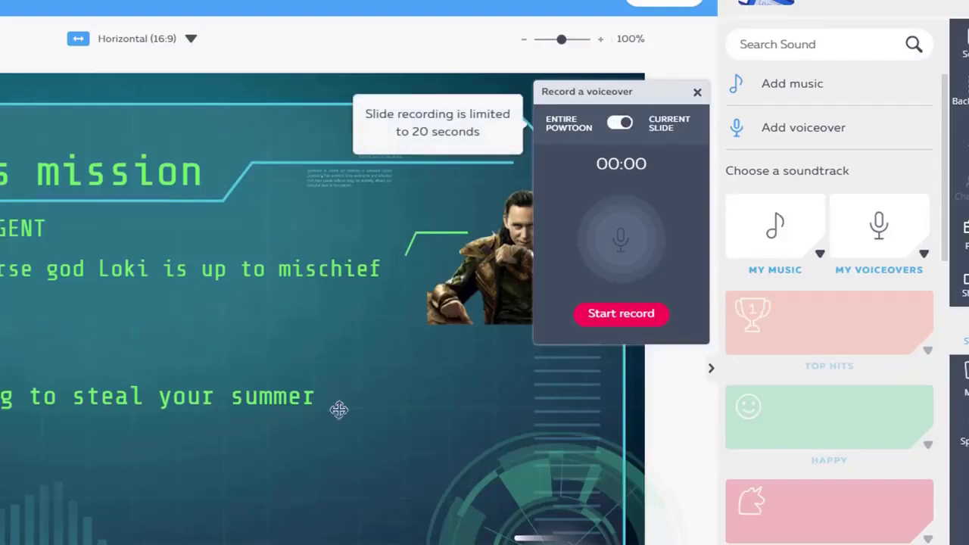
left_click(628, 321)
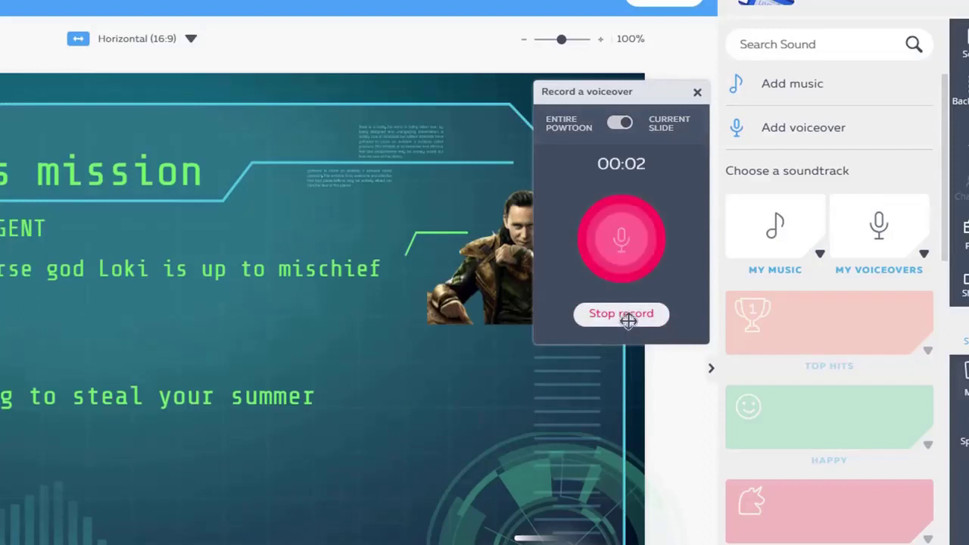
left_click(628, 318)
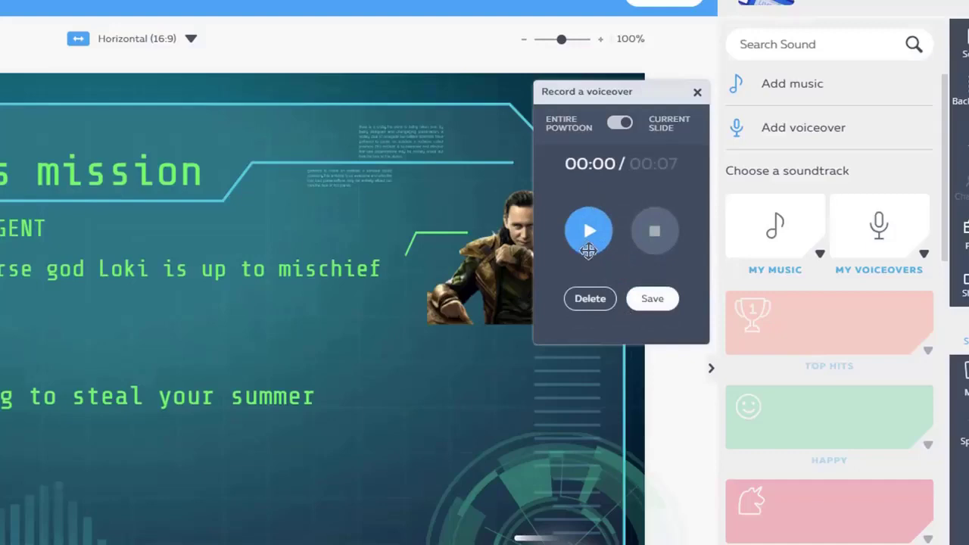
left_click(649, 299)
type("urgent message")
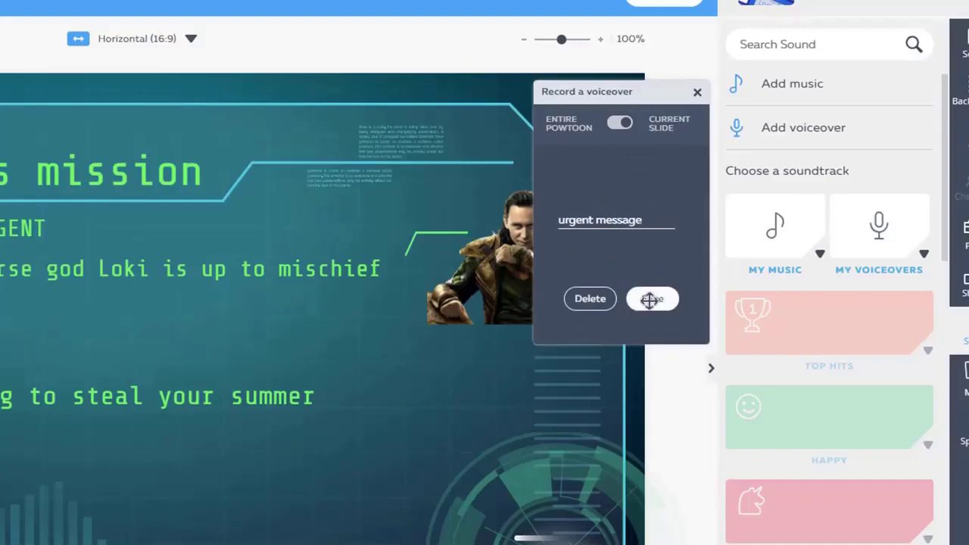
left_click(650, 299)
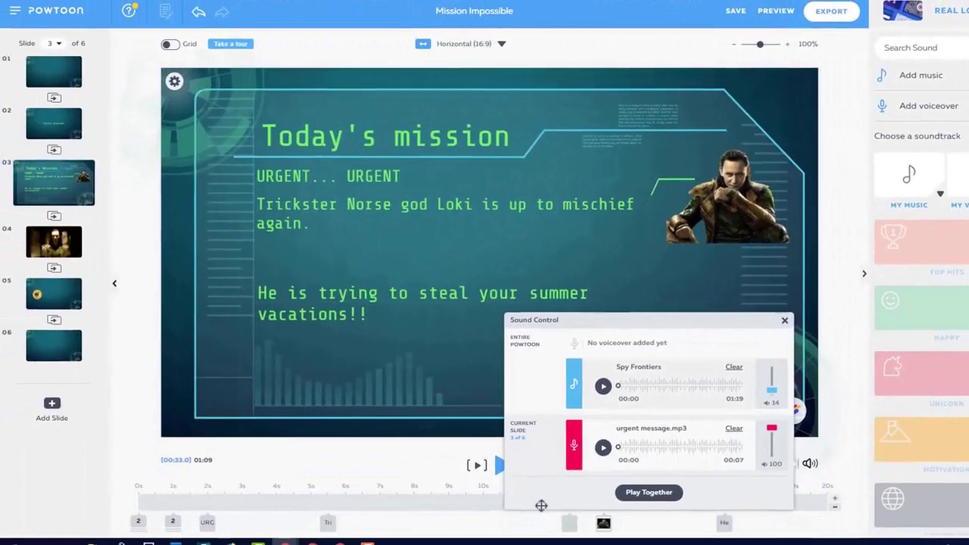
left_click(784, 319)
Play the Today's mission slide to hear its new voiceover
left_click(477, 464)
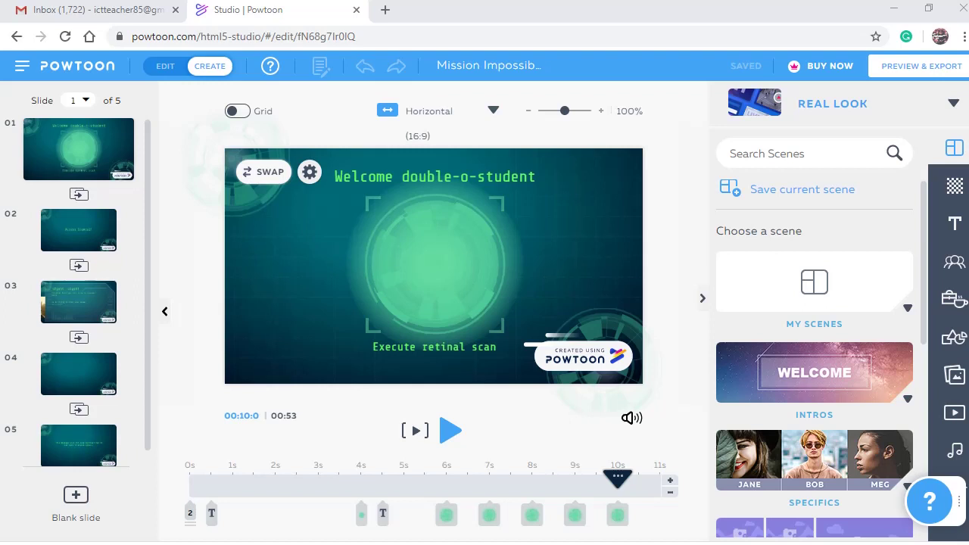
Preview the Mission Impossible Powtoon and begin exporting it to the Powtoon Player
left_click(911, 68)
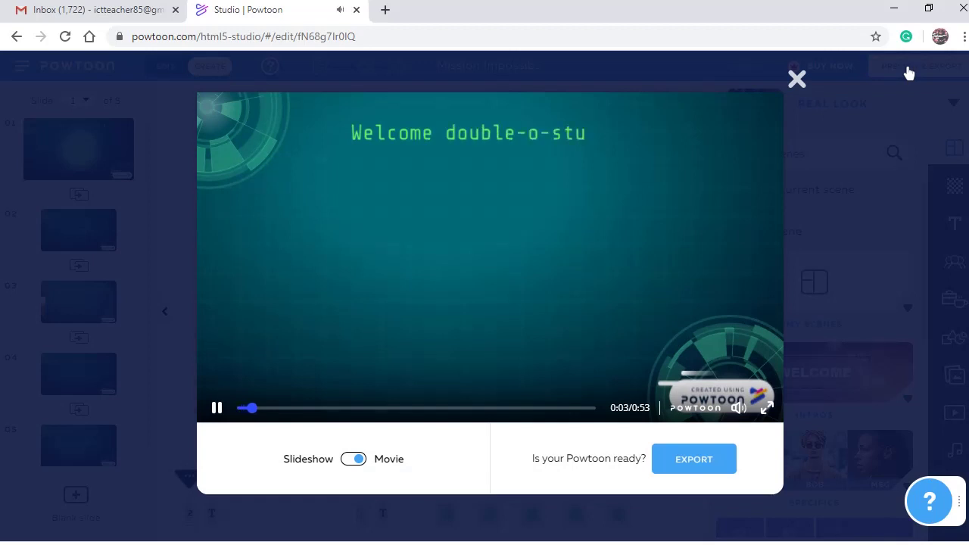
left_click(708, 466)
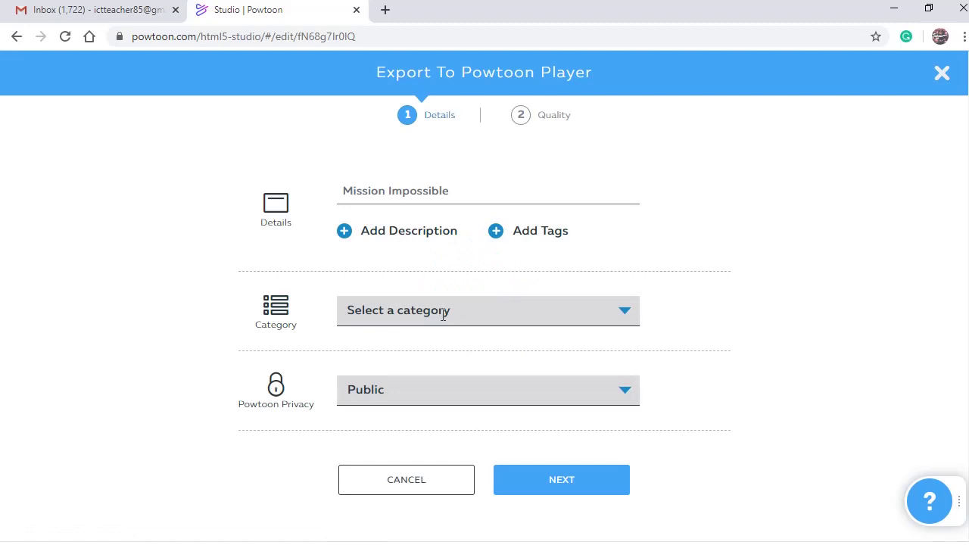
Export under the Education category in HD 720p, then copy the player page link
left_click(632, 317)
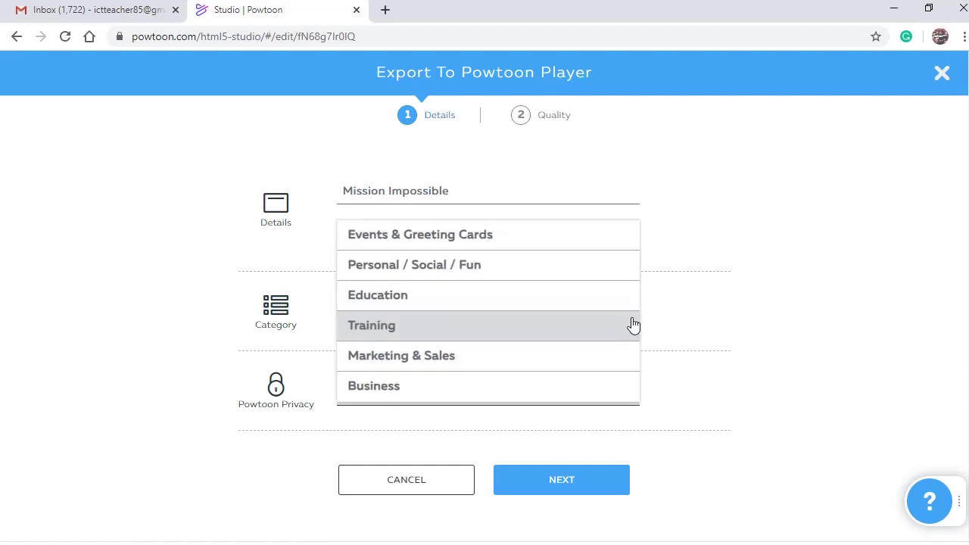
left_click(594, 302)
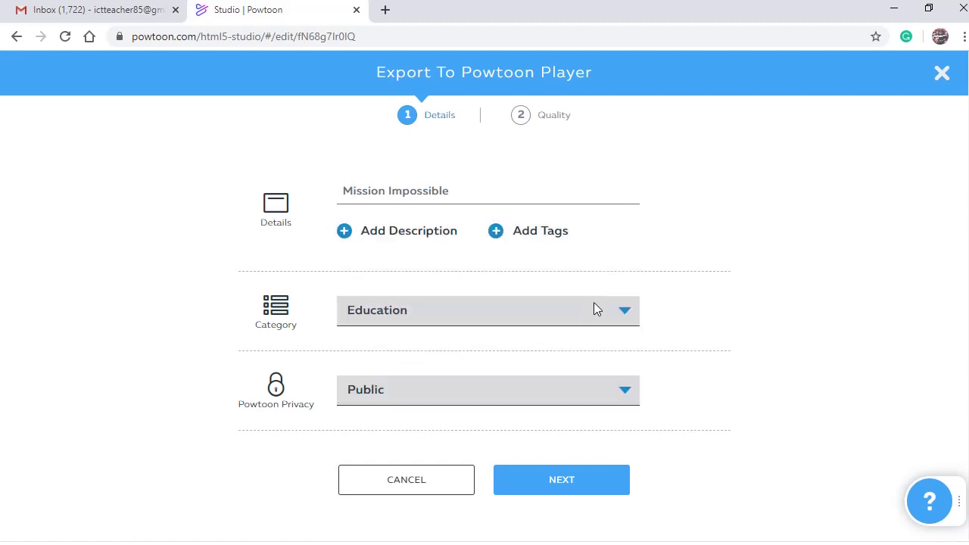
left_click(604, 487)
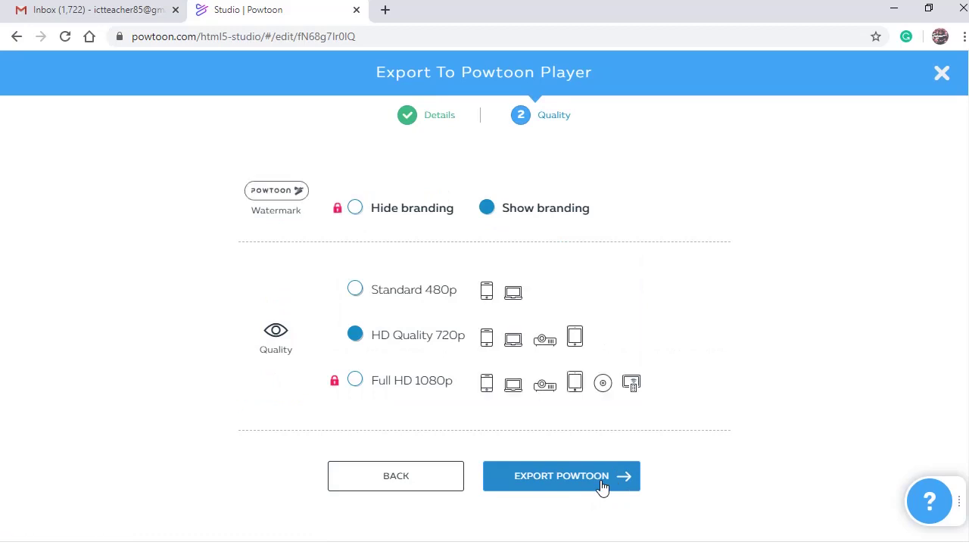
left_click(604, 486)
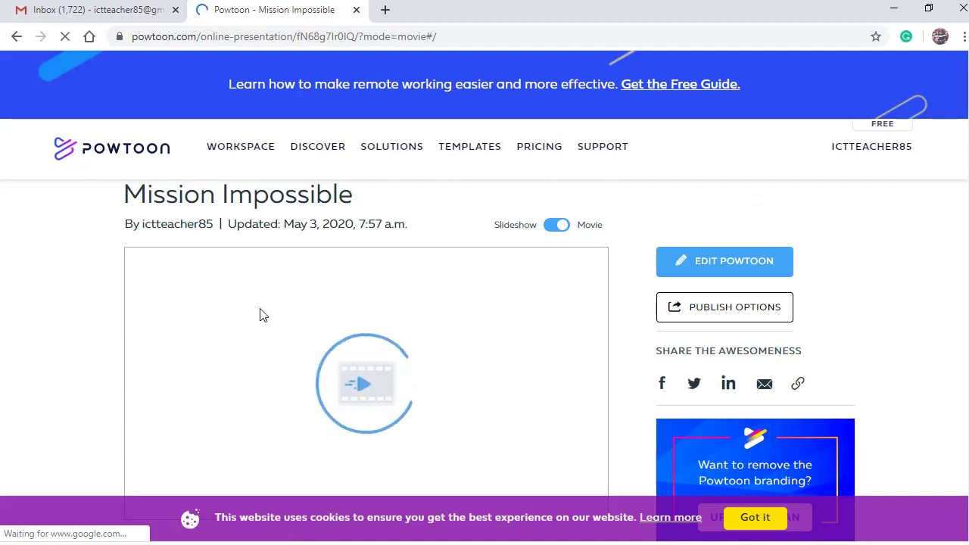
left_click(799, 386)
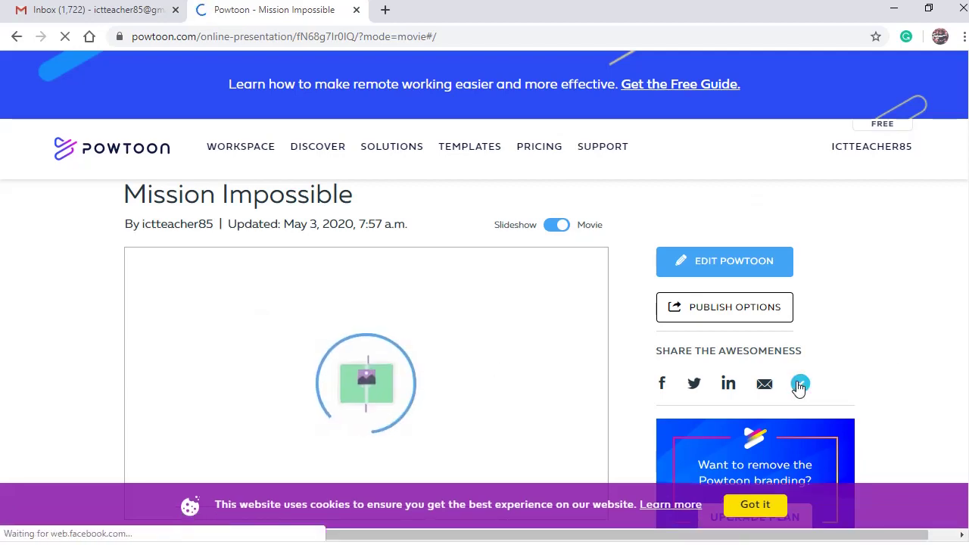